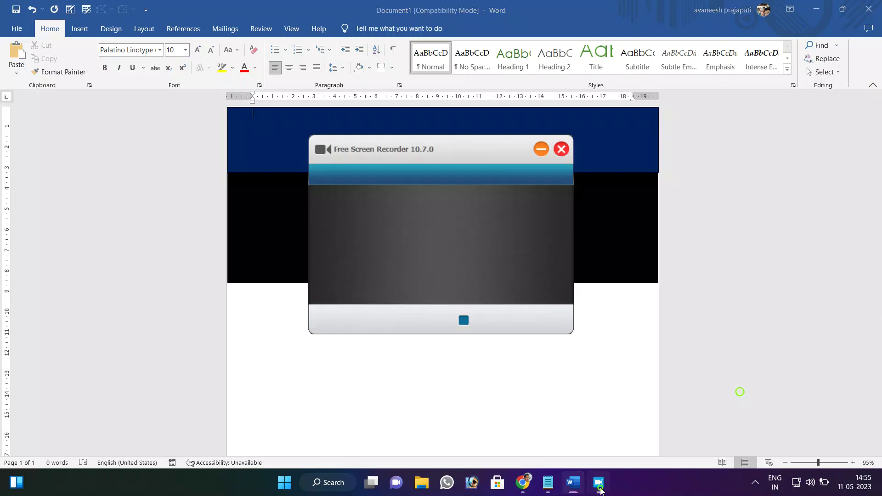
Step: Minimize the screen recorder window so the flyer page is fully visible
left_click(537, 147)
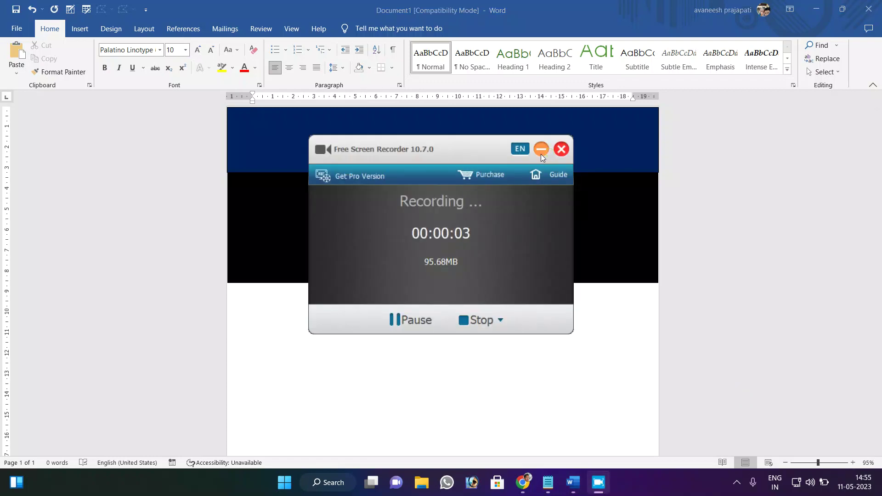
left_click(541, 151)
scroll(376, 339, "down", 4)
scroll(376, 339, "up", 3)
scroll(375, 340, "up", 1)
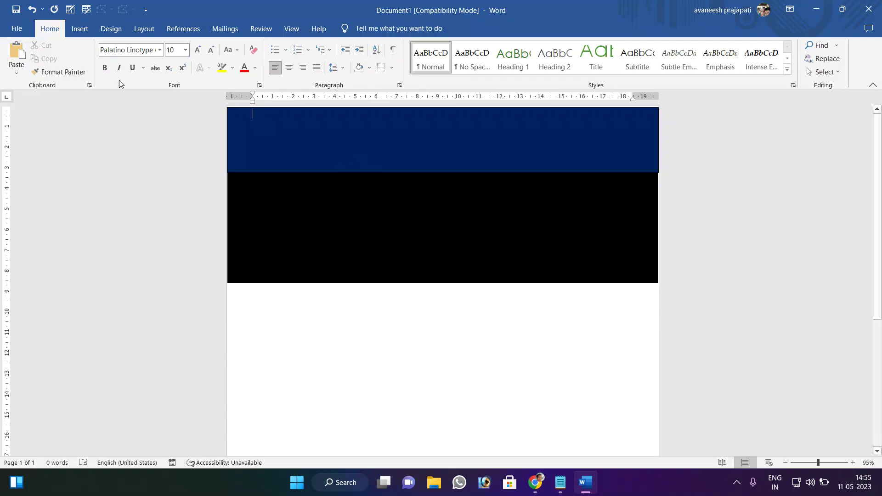
Step: Draw a wide Rectangle shape in the white area beneath the black band
left_click(80, 28)
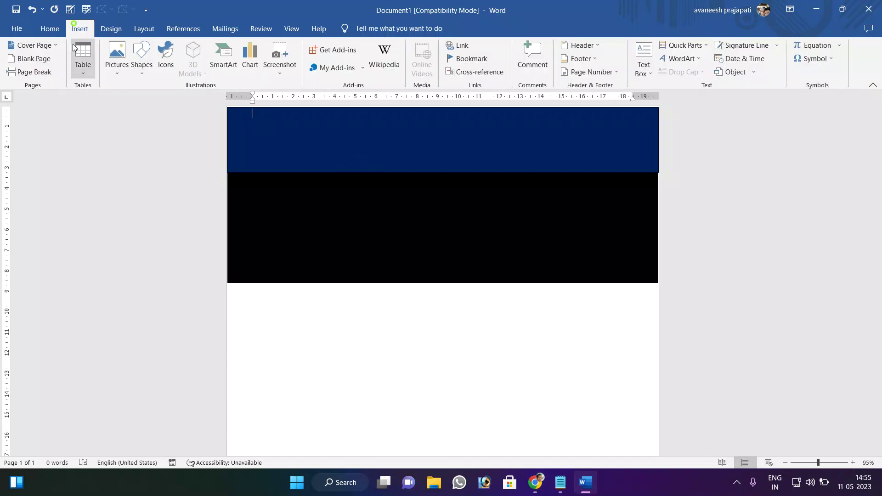
left_click(140, 73)
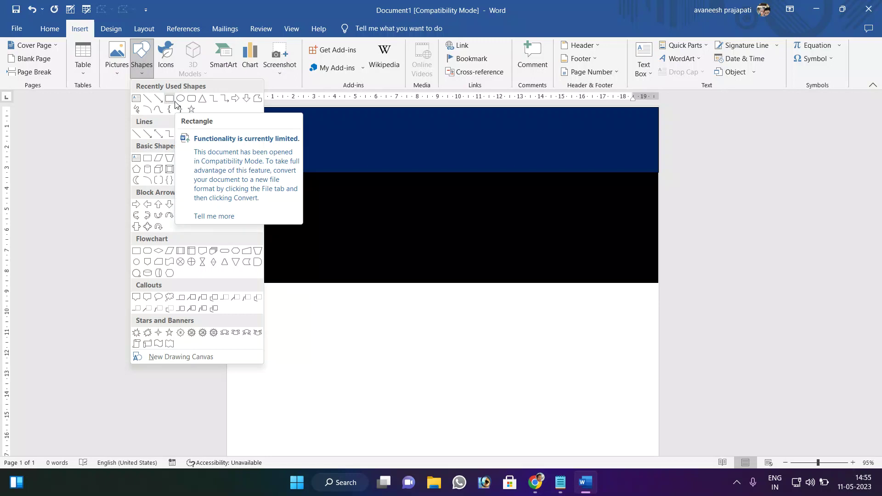
left_click(170, 98)
mouse_move(245, 305)
left_mouse_down()
mouse_move(527, 373)
mouse_move(634, 380)
left_mouse_up()
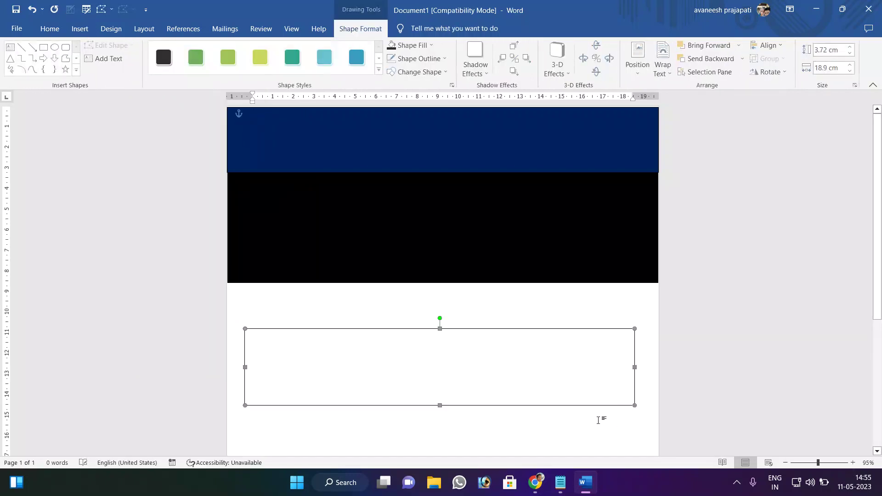
left_click(592, 409)
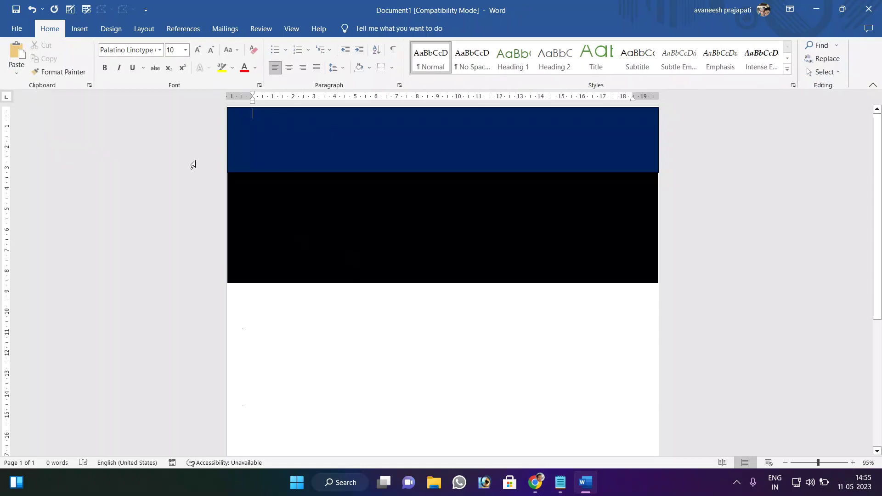
left_click(80, 28)
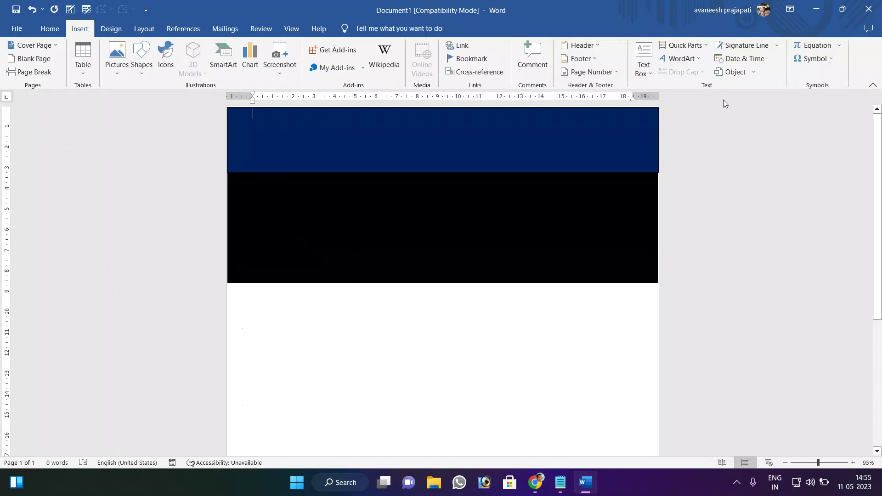
Step: Insert a non-italic WordArt reading 'Tally GST'
left_click(676, 59)
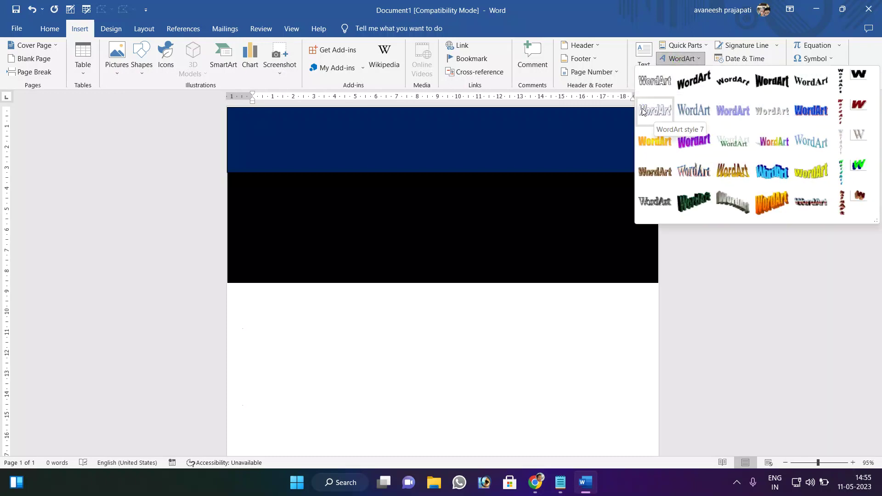
left_click(639, 109)
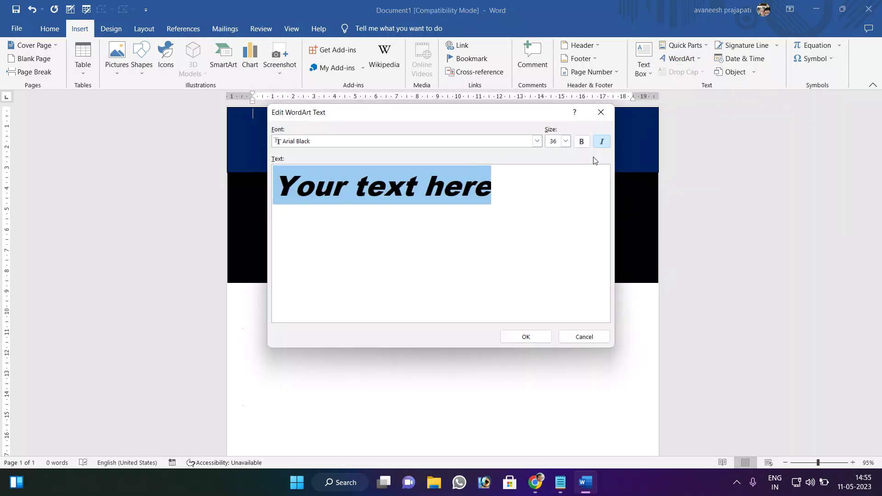
left_click(602, 141)
left_click_drag(476, 199, 235, 193)
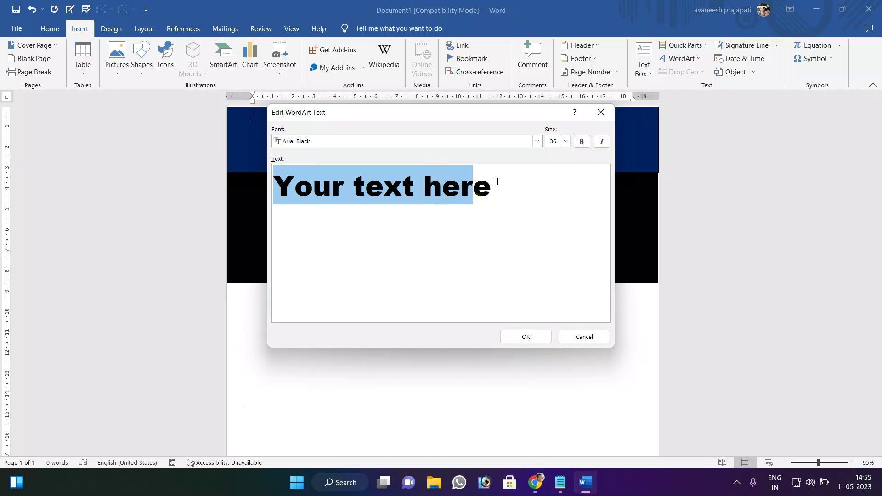
left_click_drag(512, 179, 22, 169)
key("BackSpace")
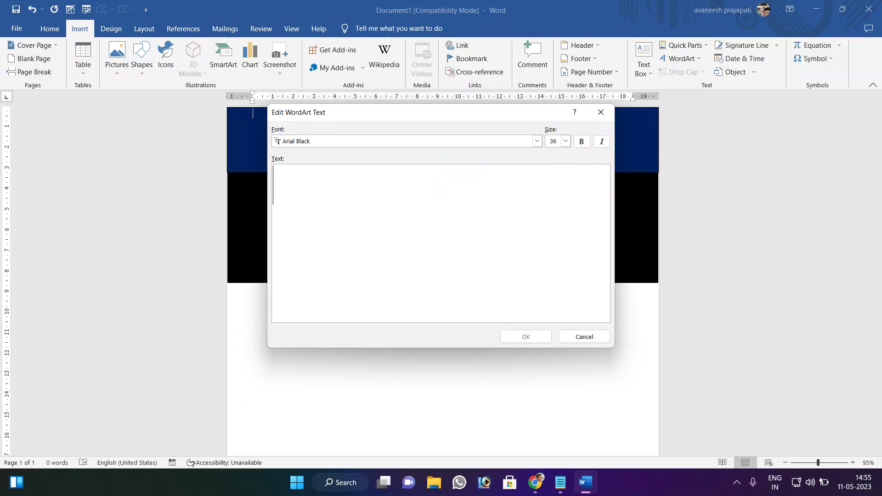
type("Tally G")
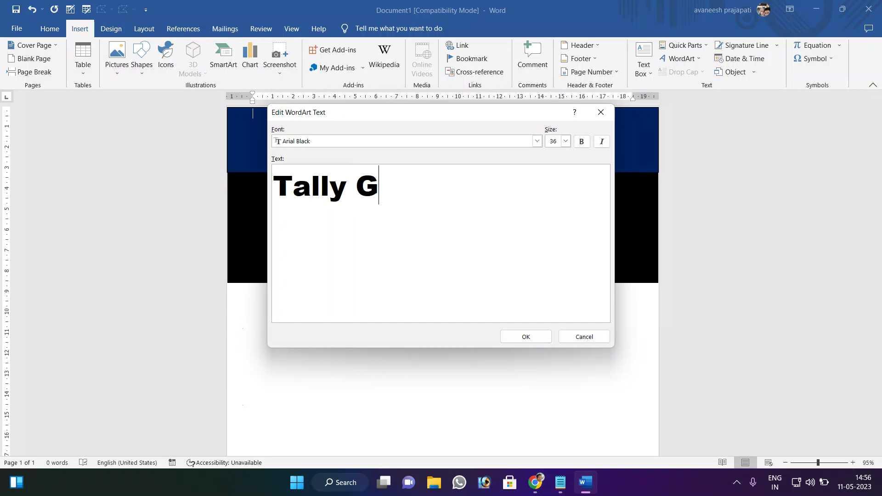
type("ST")
left_click(527, 337)
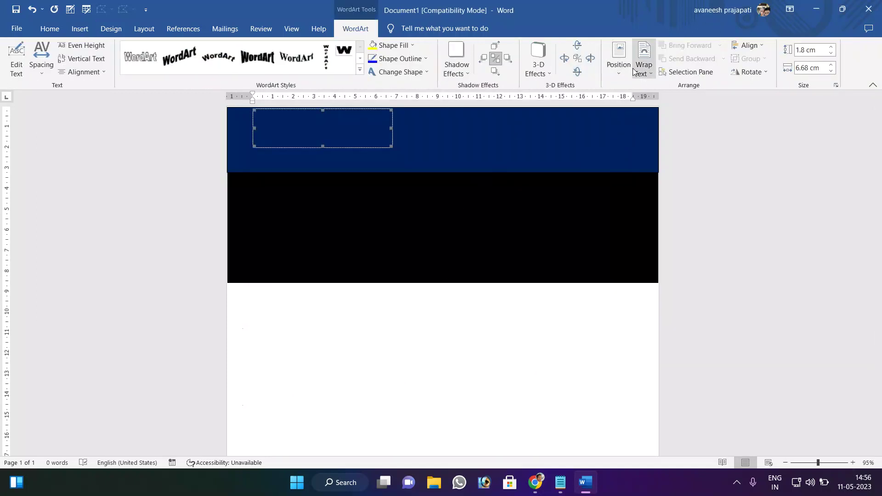
Step: Float the Tally GST WordArt in front of text, enlarged and centred across the black band
left_click(644, 65)
left_click(669, 161)
left_click_drag(403, 152, 465, 251)
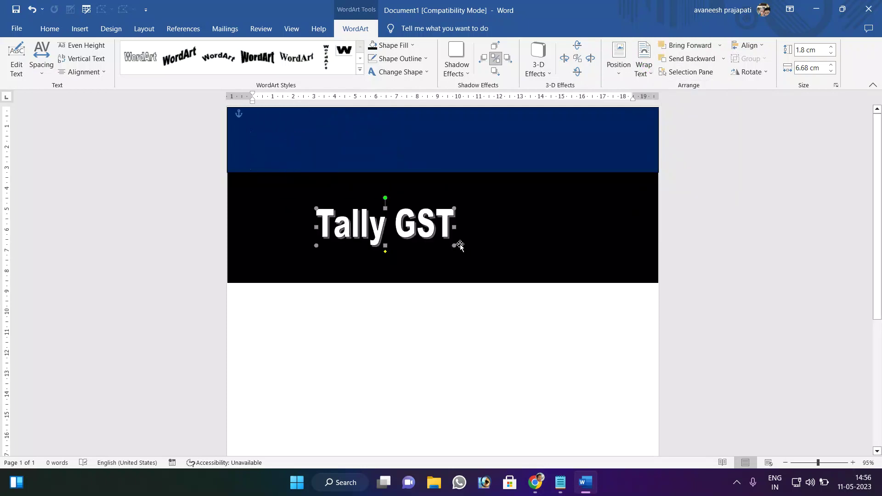
left_click_drag(454, 248, 618, 282)
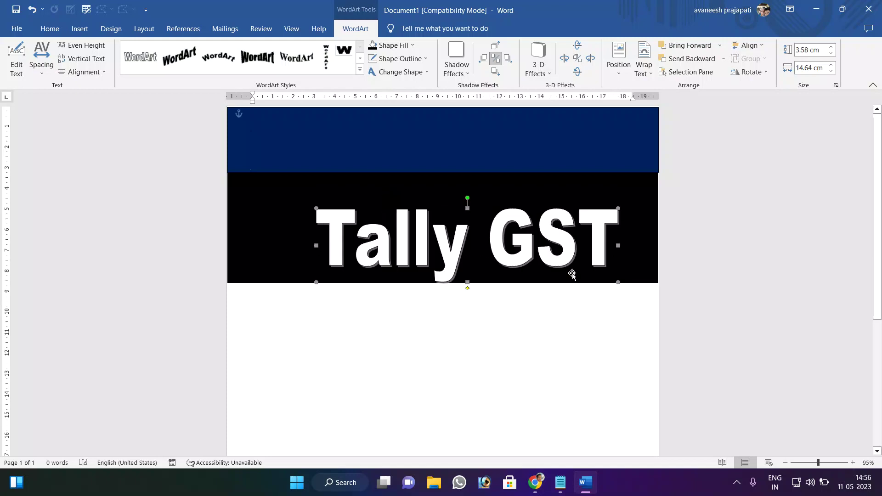
left_click_drag(430, 237, 428, 243)
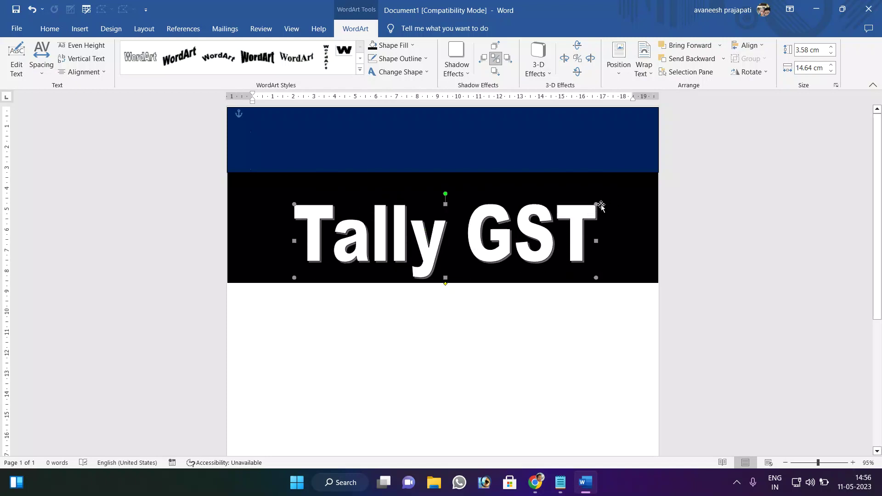
left_click_drag(596, 205, 611, 197)
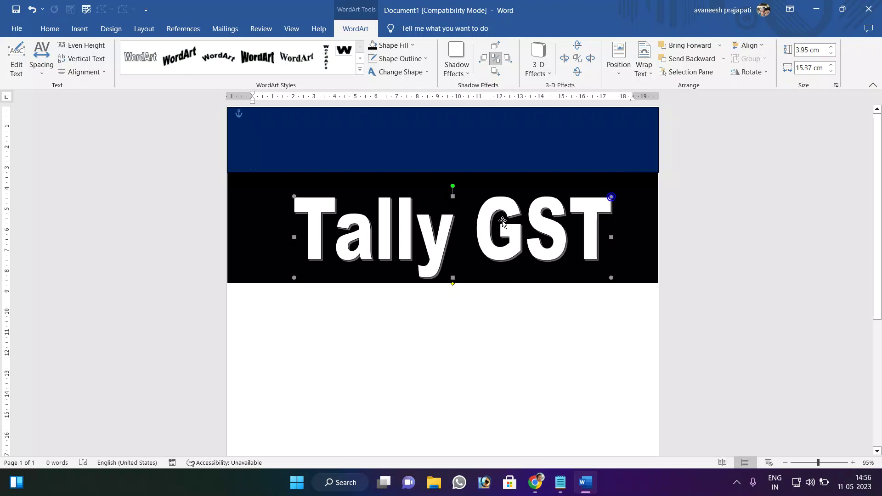
left_click_drag(416, 224, 413, 221)
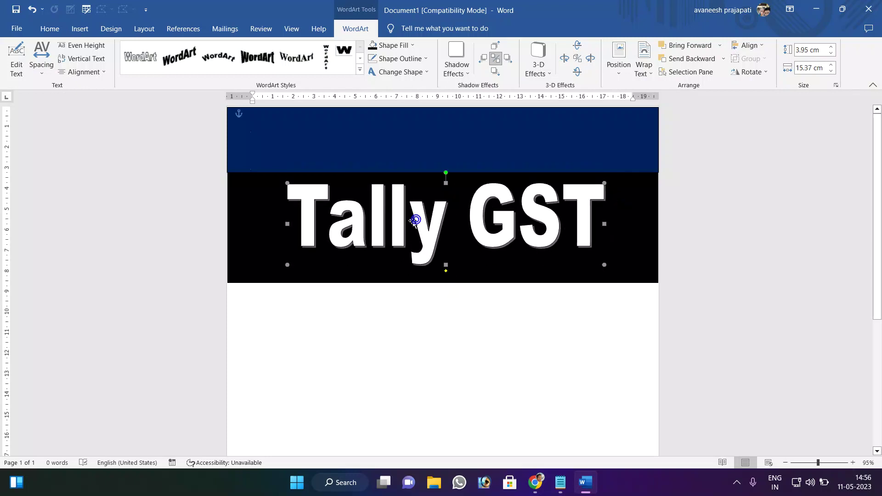
left_click(765, 270)
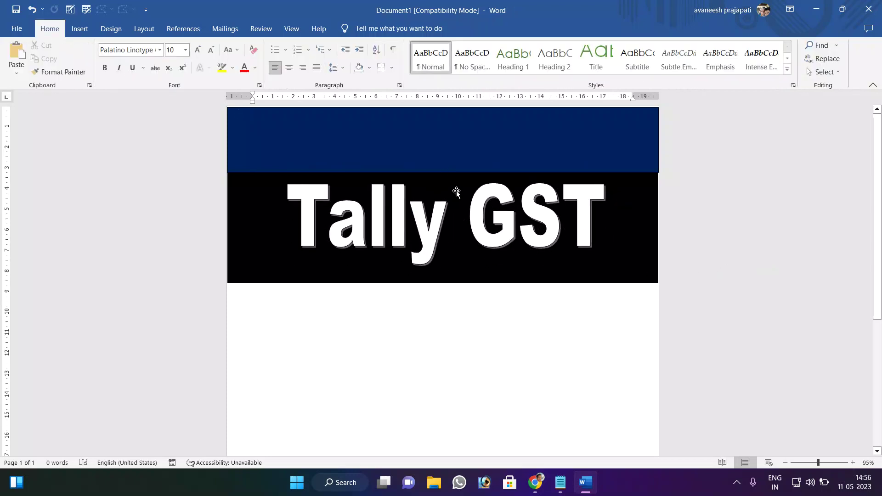
Step: Insert a non-italic WordArt reading 'with'
left_click(80, 28)
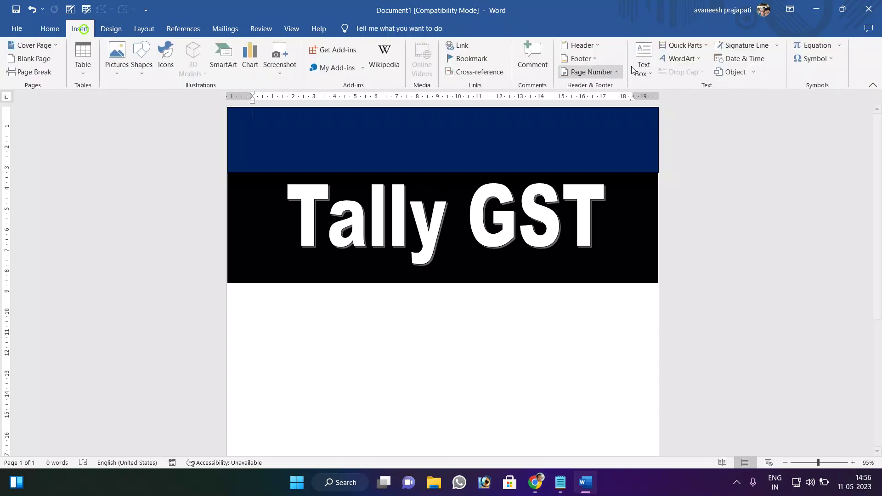
left_click(674, 62)
left_click(640, 120)
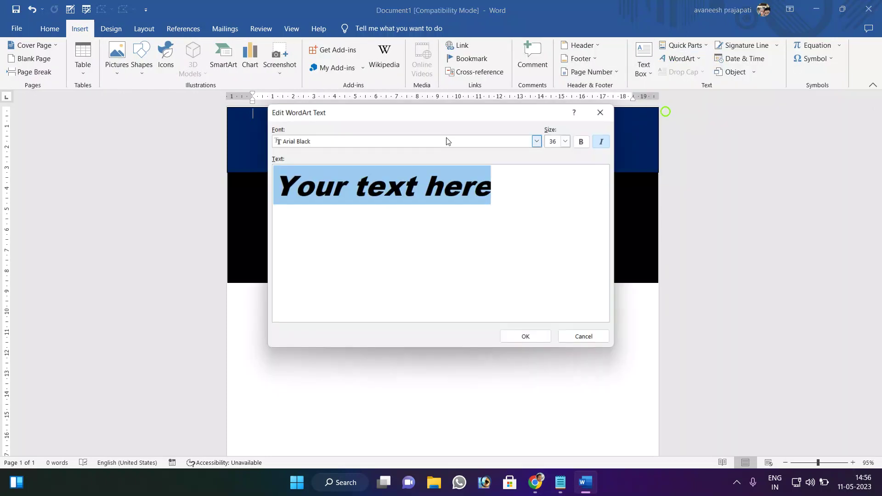
type("with")
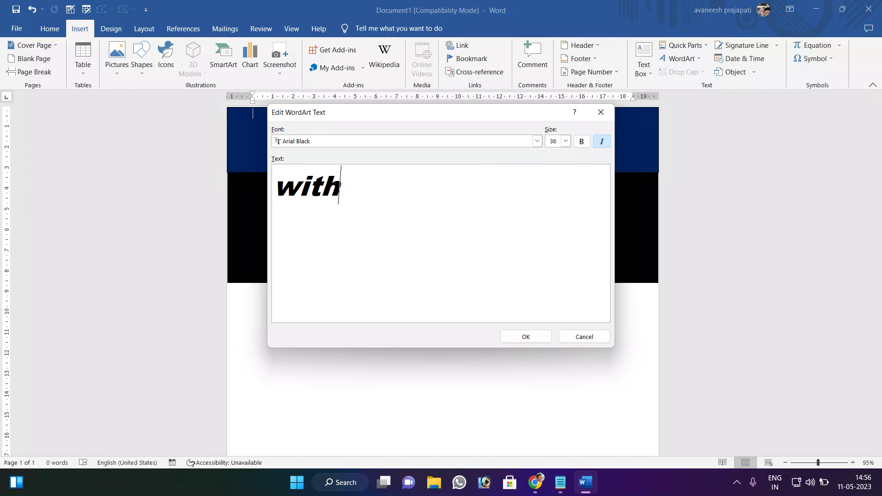
left_click(606, 144)
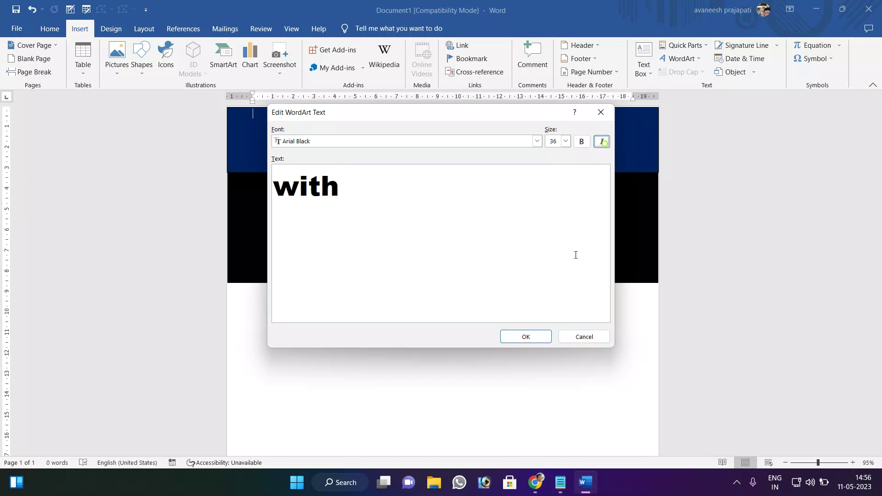
left_click(528, 337)
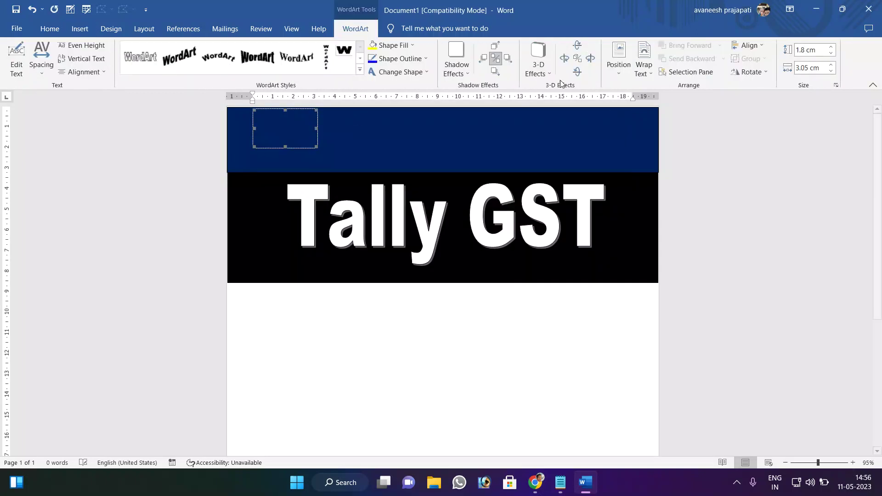
Step: Float the 'with' WordArt in front of text between Tally and GST, without shadow
left_click(646, 68)
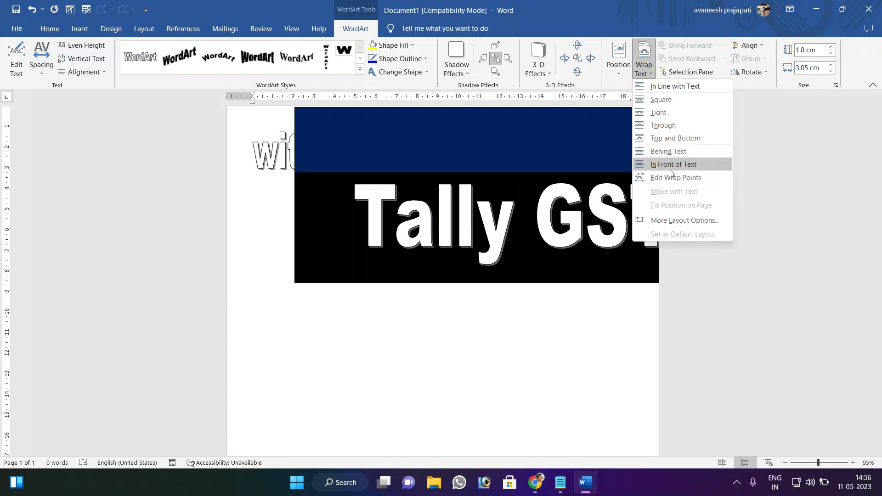
left_click(670, 170)
left_click_drag(284, 166, 451, 201)
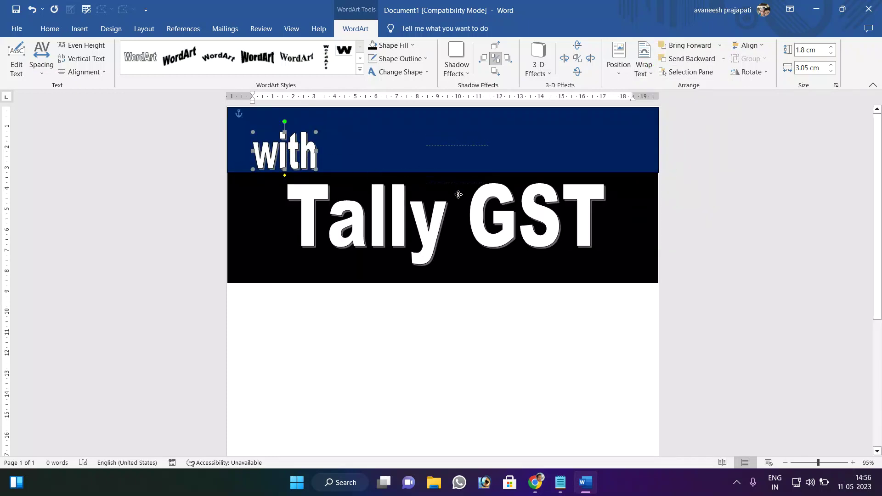
mouse_move(450, 200)
left_mouse_down()
mouse_move(441, 178)
mouse_move(448, 191)
mouse_move(473, 184)
mouse_move(472, 202)
left_mouse_up()
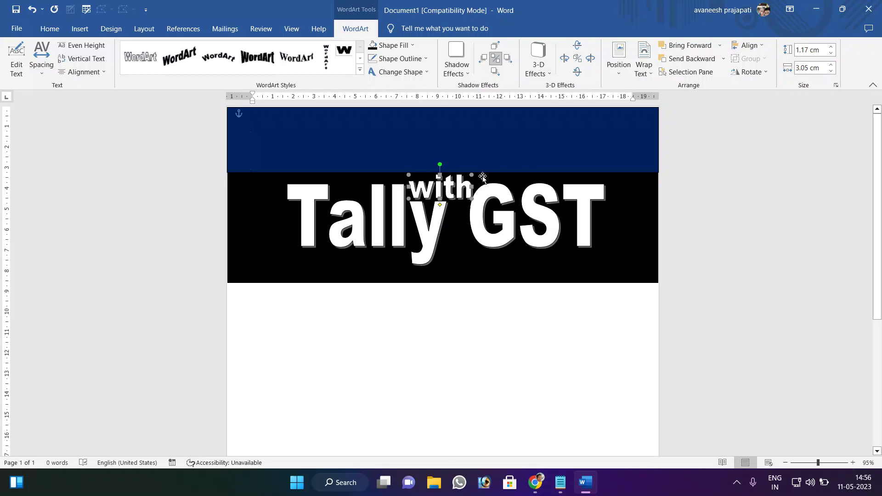
left_click(496, 58)
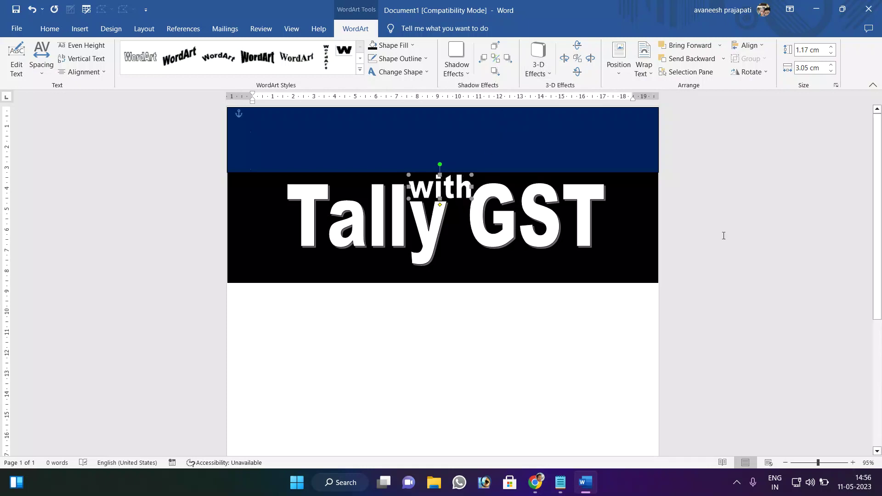
left_click(585, 274)
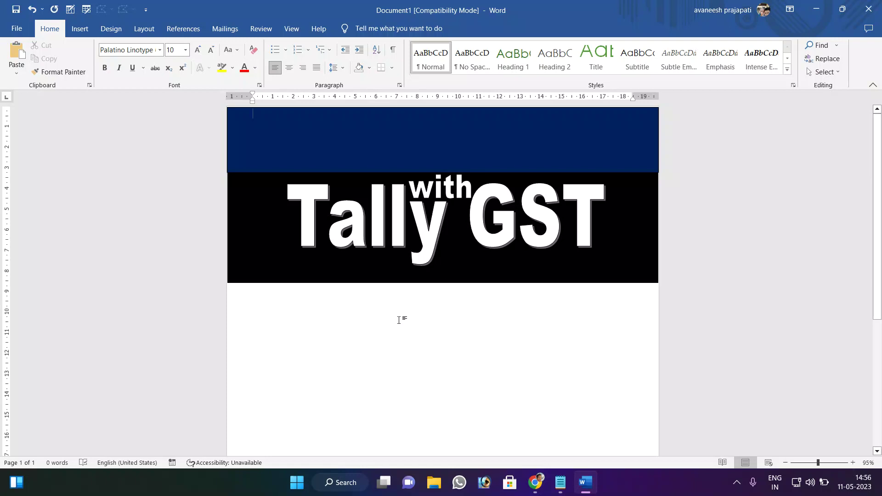
left_click(78, 28)
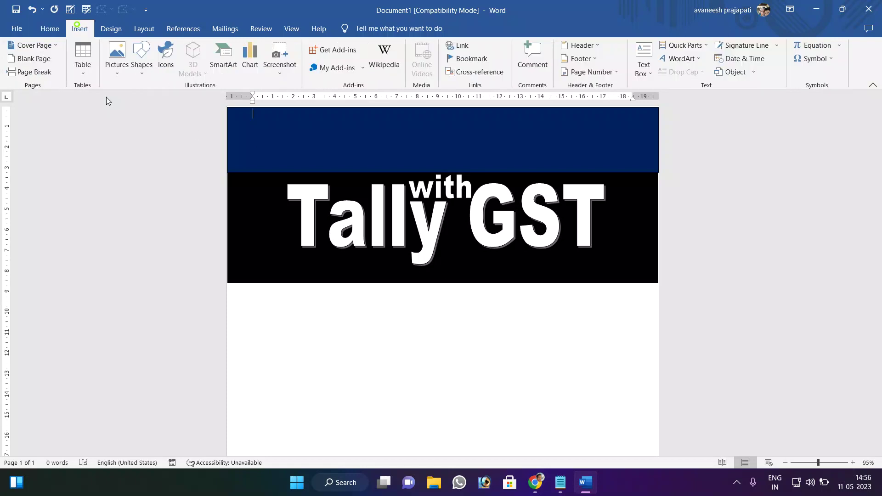
Step: Draw a starburst about 3 cm square at the header's left edge
left_click(142, 64)
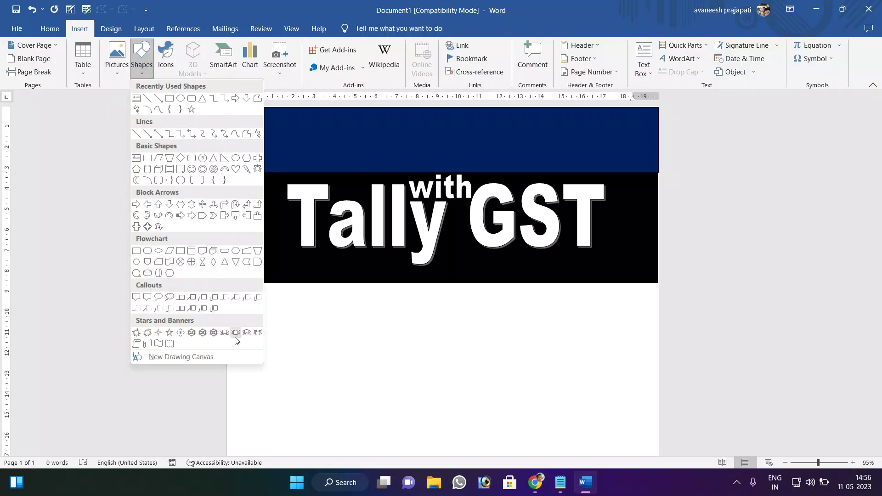
left_click(214, 335)
mouse_move(236, 154)
left_mouse_down()
mouse_move(326, 234)
mouse_move(312, 259)
mouse_move(273, 182)
mouse_move(269, 216)
left_mouse_up()
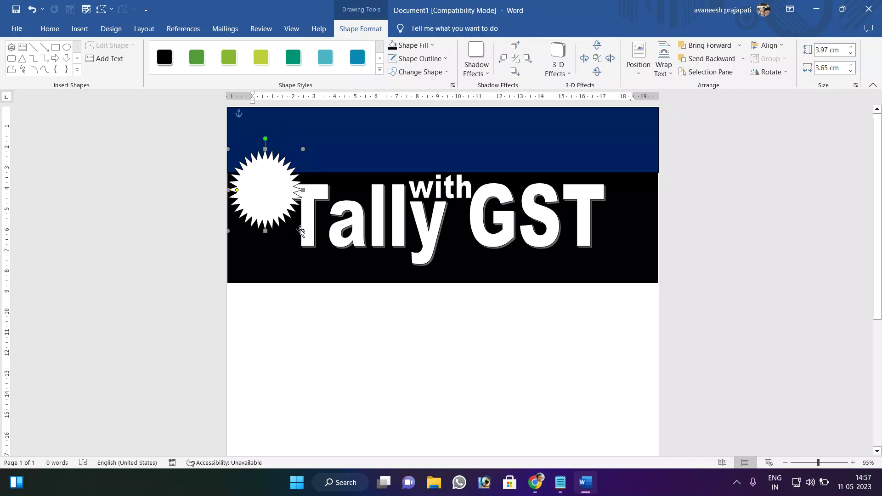
left_click_drag(292, 222, 269, 172)
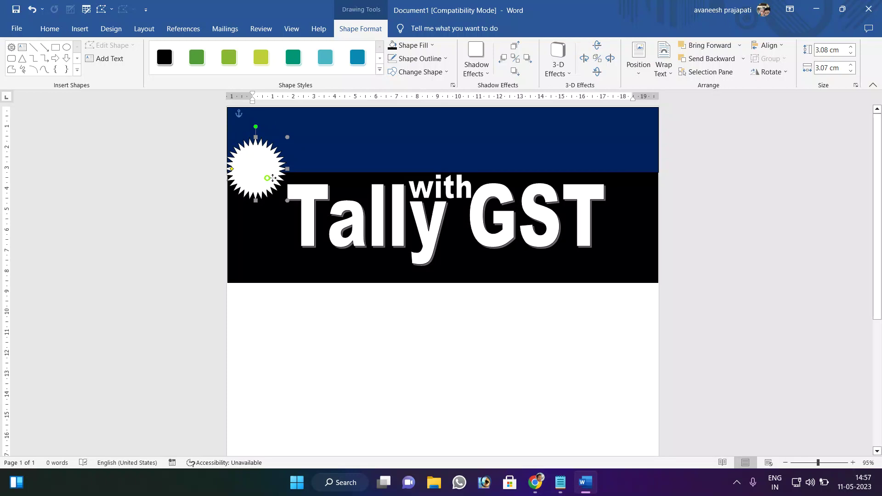
key("Right")
key("Up")
key("ctrl+Right")
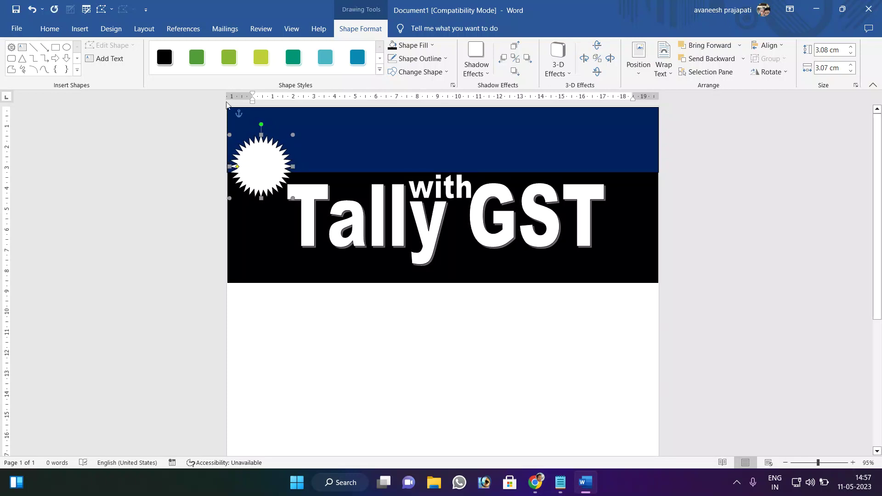
Step: Fill the starburst with yellow
left_click(412, 48)
left_click(419, 135)
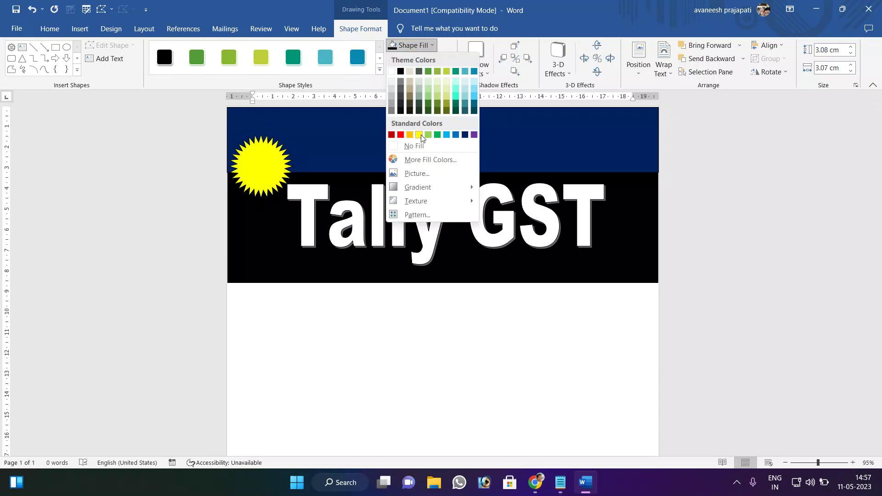
key("Escape")
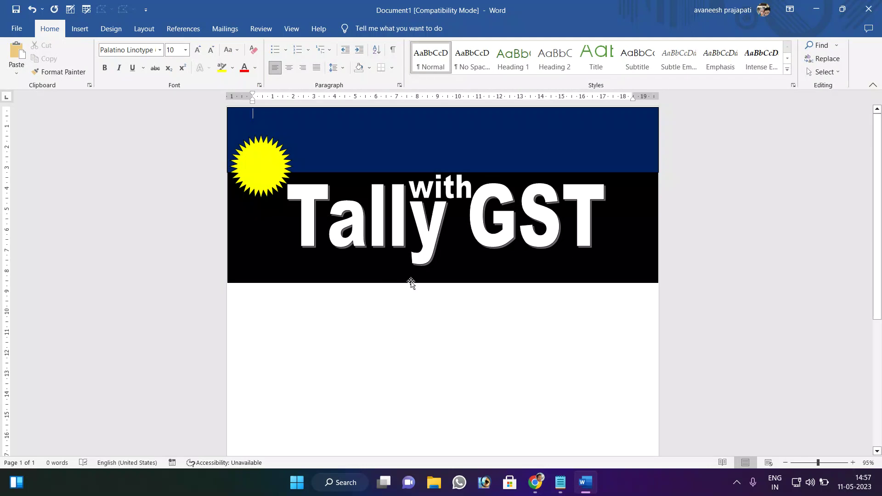
left_click(80, 28)
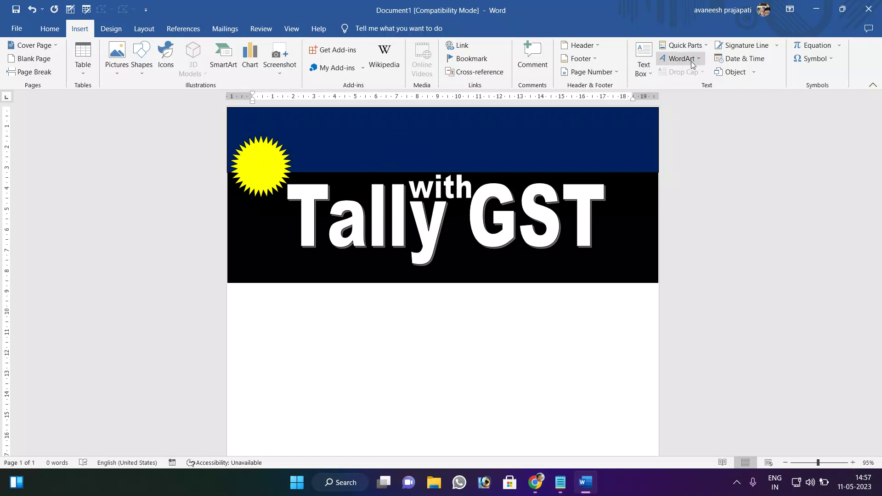
Step: Start a new WordArt whose first line reads 'जुलाई 2017', using the Hindi keyboard
left_click(690, 60)
left_click(654, 110)
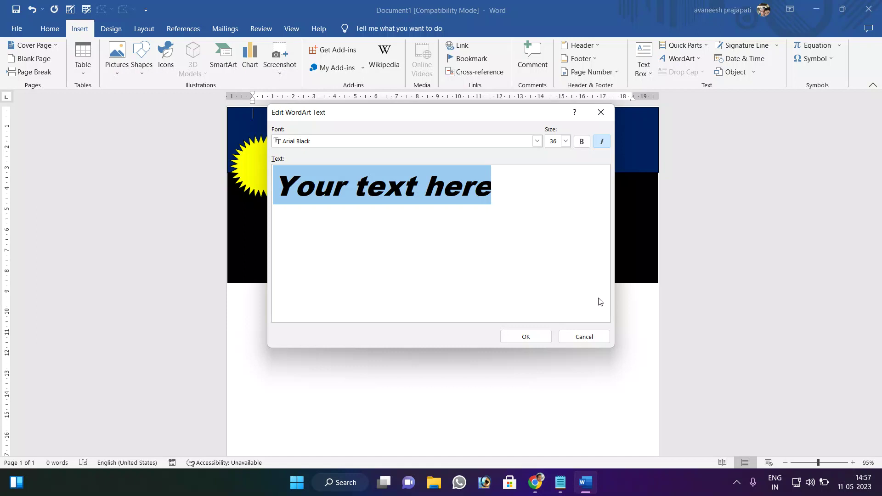
key("BackSpace")
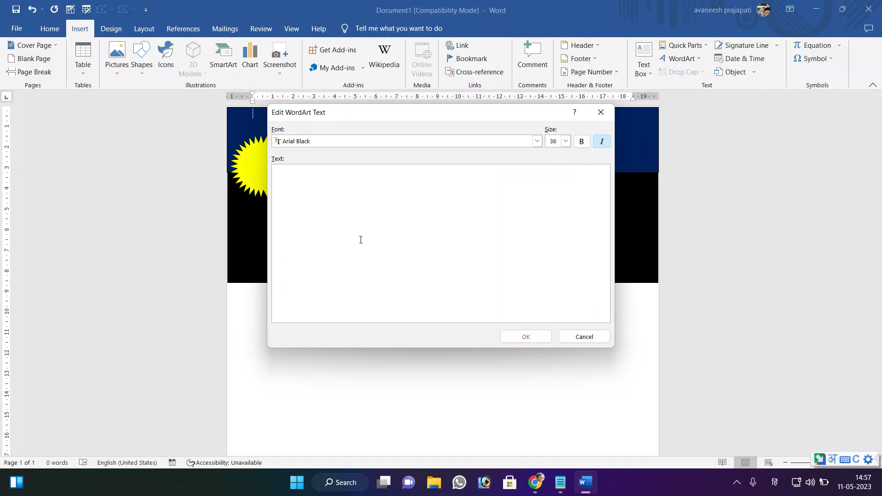
type("ju")
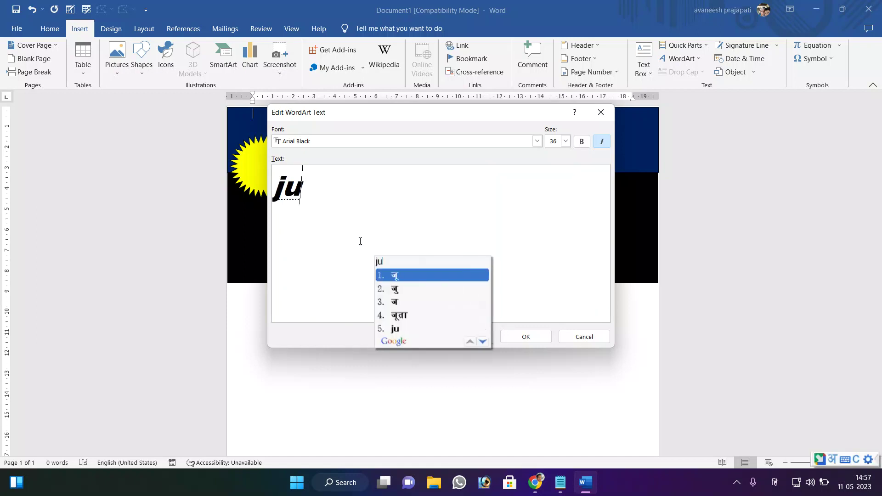
type("ly")
key("Return")
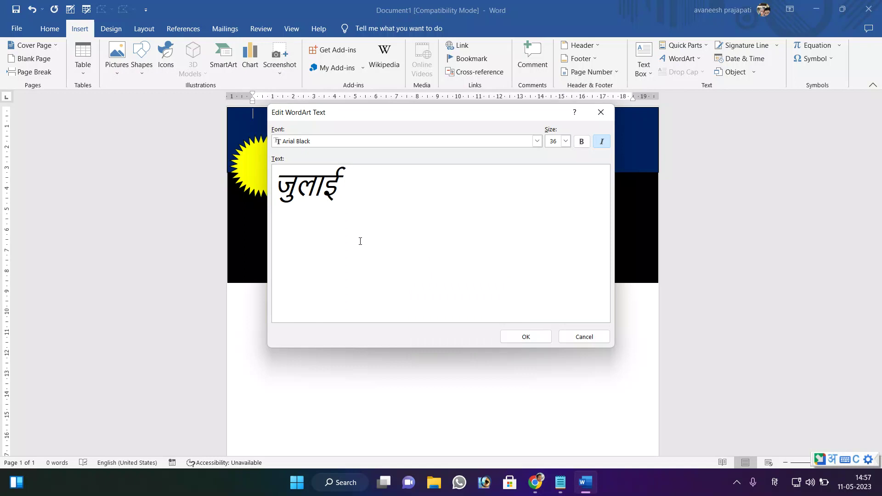
type("2017")
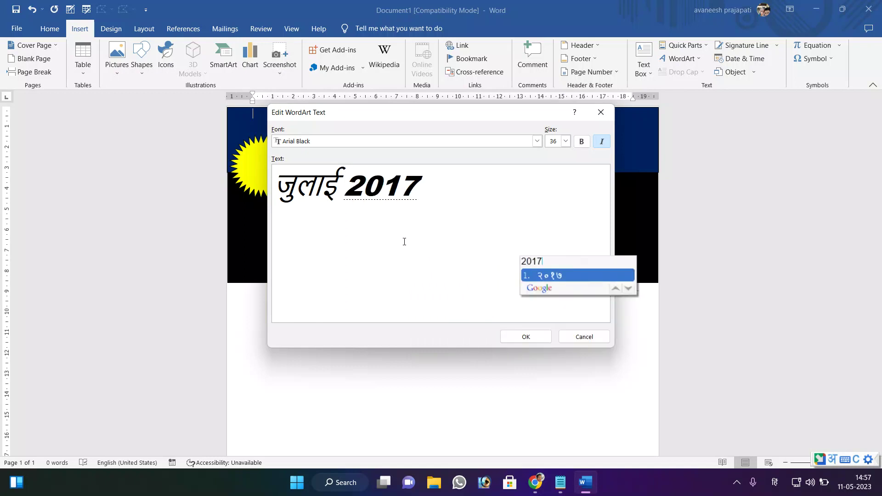
left_click(433, 187)
key("BackSpace")
key("BackSpace")
key("BackSpace")
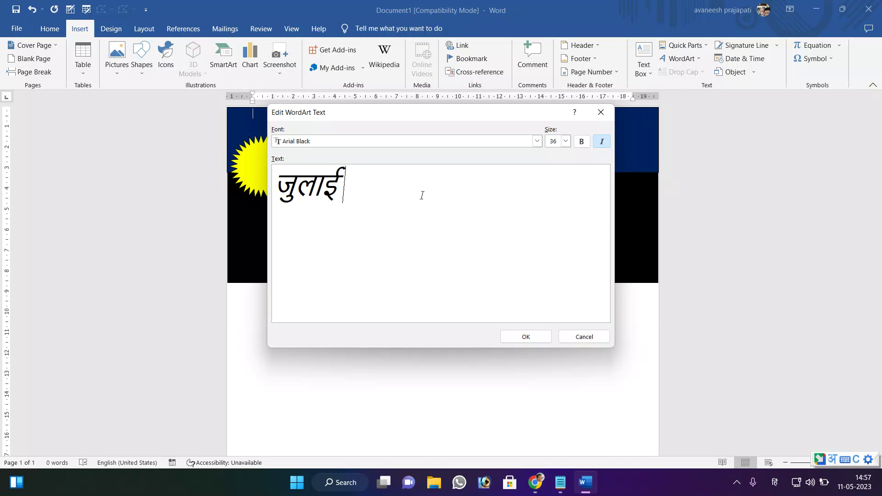
key("super+space")
type("017")
key("BackSpace")
key("BackSpace")
key("BackSpace")
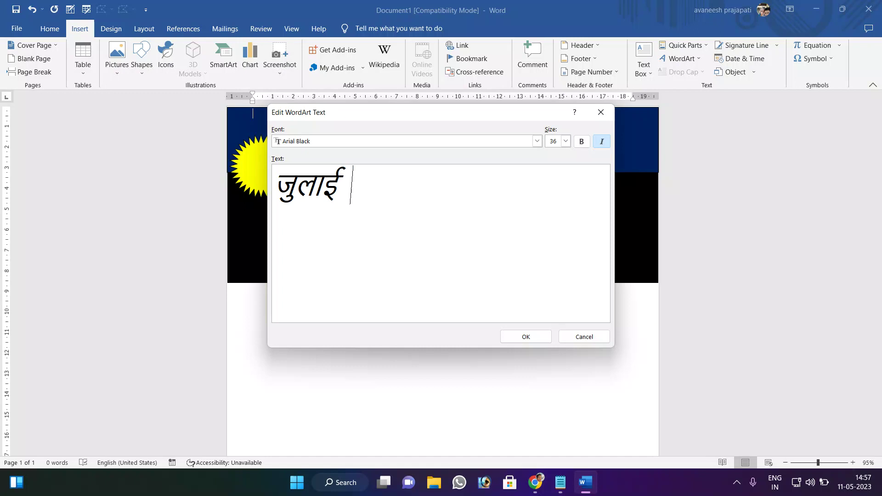
type("2017")
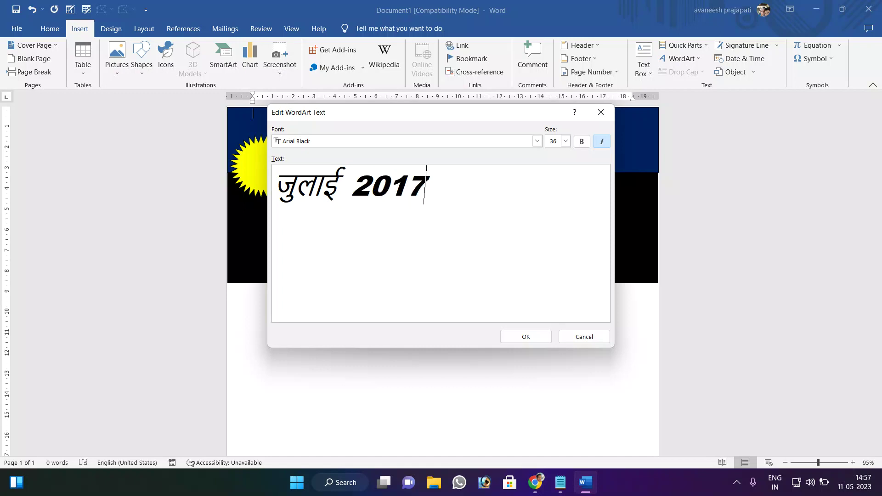
key("alt+shift")
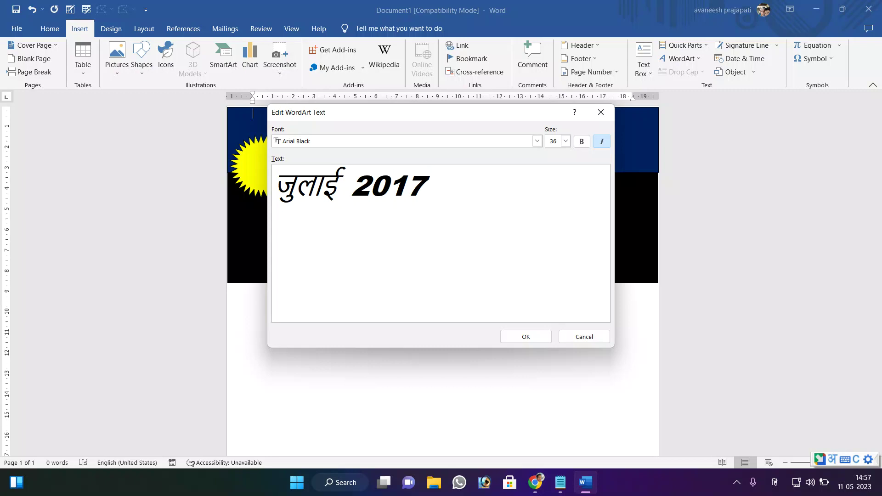
Step: Add the second line 'की दर के साथ', remove italics, and insert the WordArt
key("Return")
type("ki")
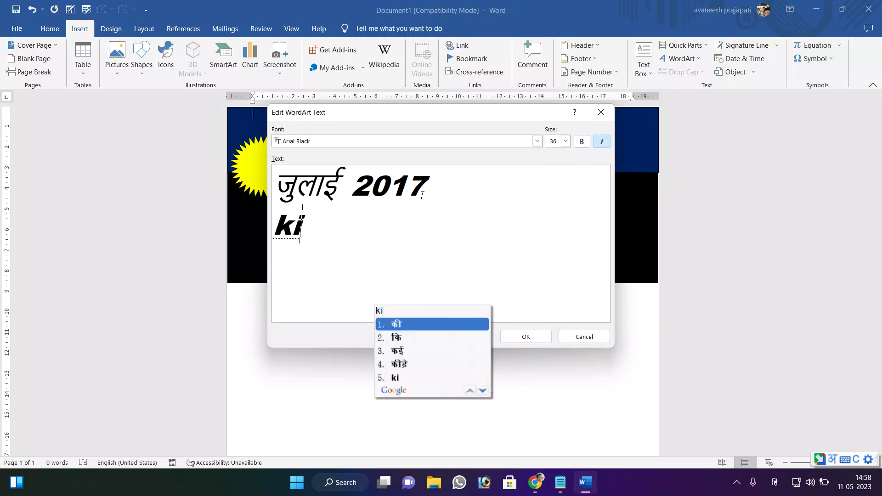
key("space")
type("dar")
key("space")
type("ke")
key("space")
type("sath")
key("space")
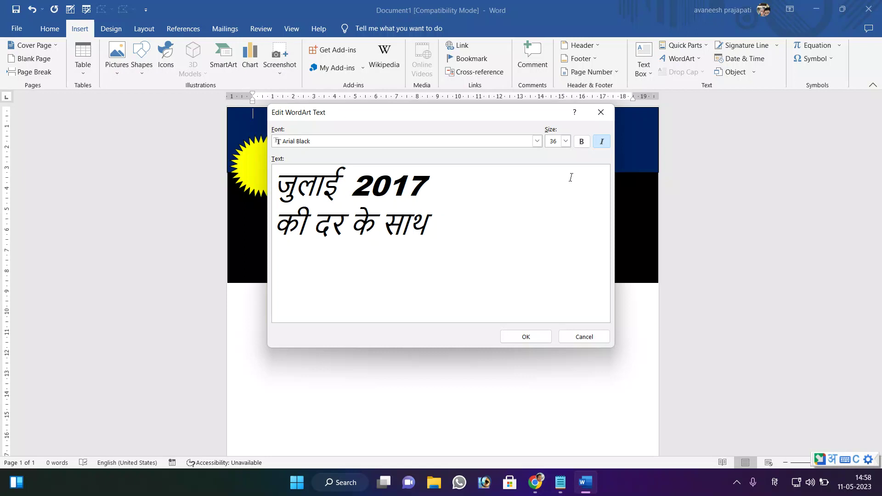
key("ctrl+i")
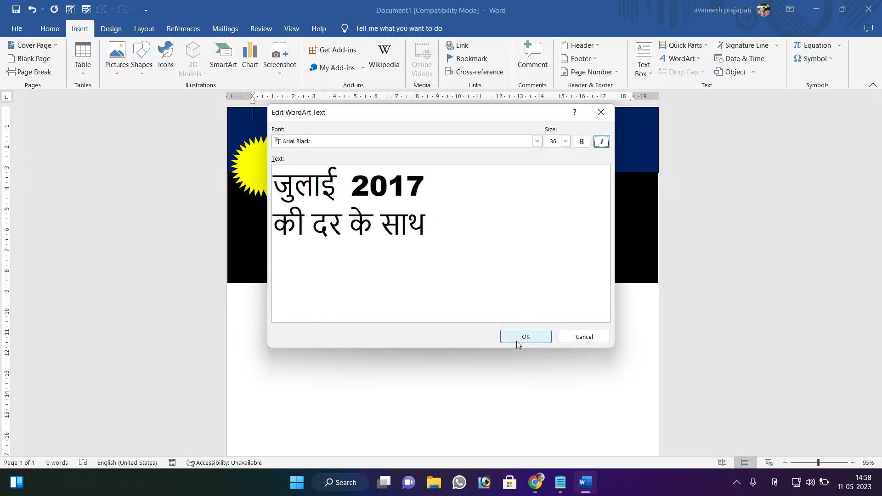
left_click(524, 337)
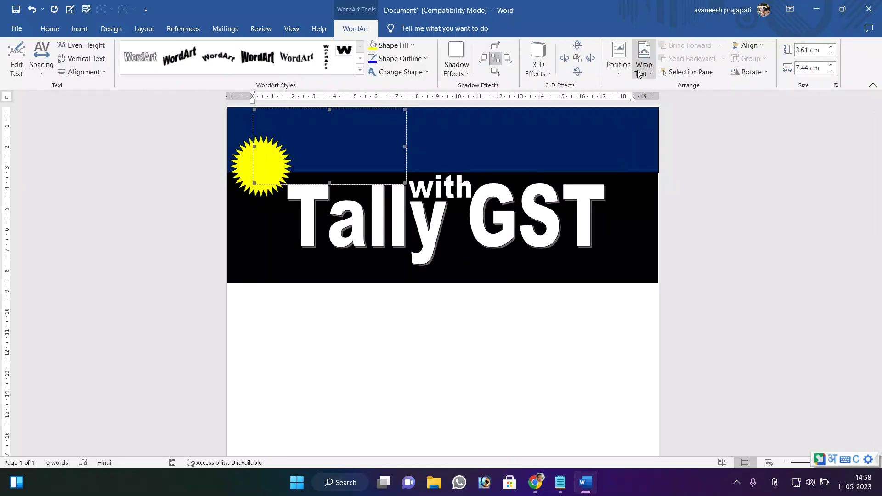
Step: Float the Hindi caption in front of text and shrink it onto the yellow starburst
left_click(643, 60)
left_click(670, 170)
left_click(399, 211)
left_click_drag(406, 206, 338, 183)
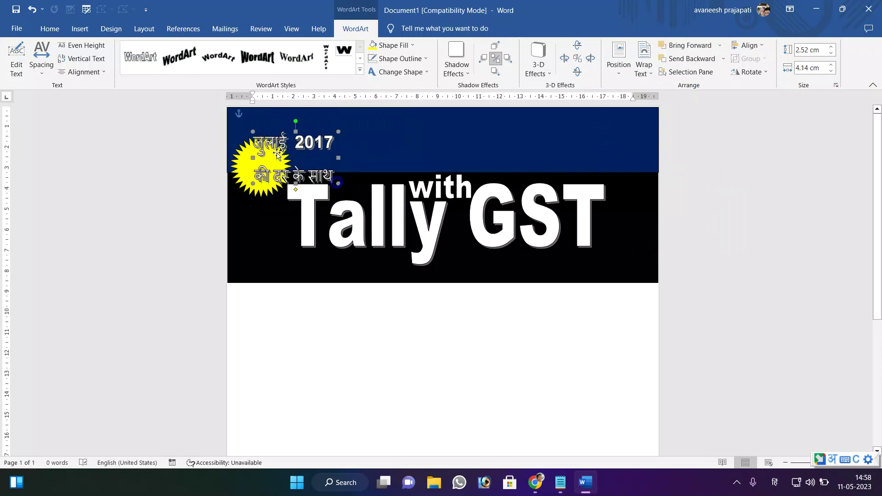
mouse_move(279, 156)
left_mouse_down()
mouse_move(287, 168)
mouse_move(265, 161)
left_mouse_up()
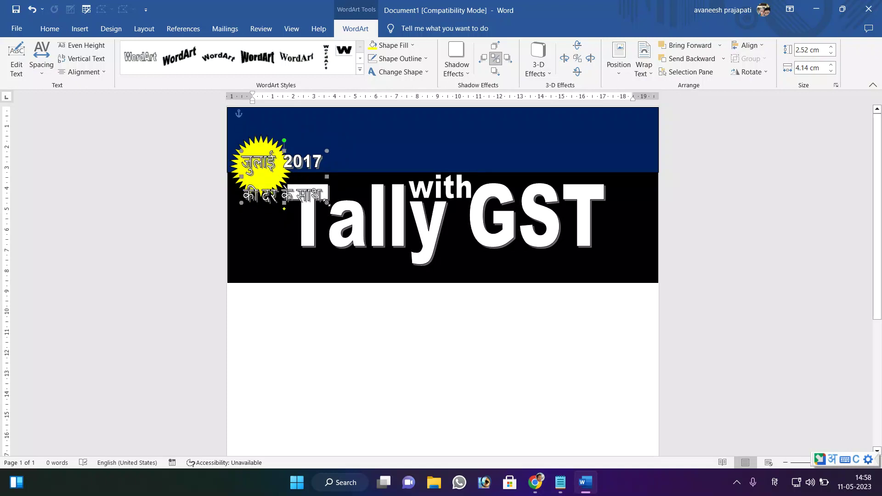
left_click_drag(326, 202, 264, 185)
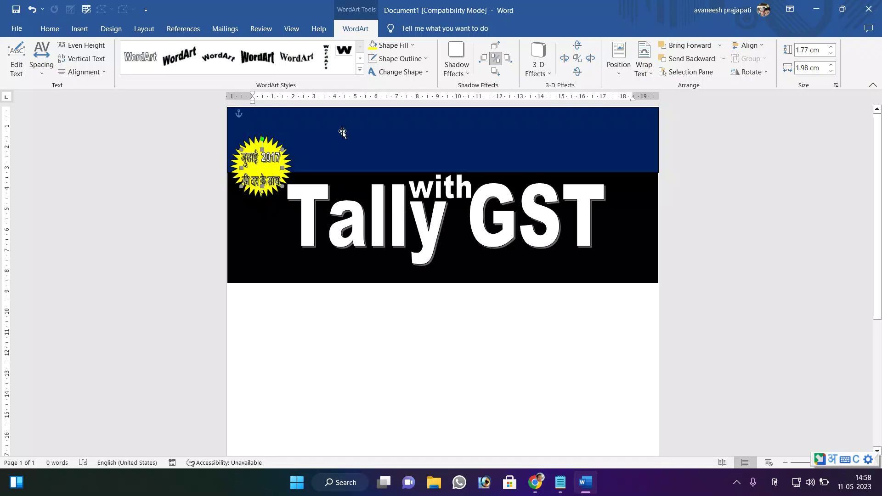
Step: Fill the caption lettering with black
left_click(407, 44)
left_click(381, 71)
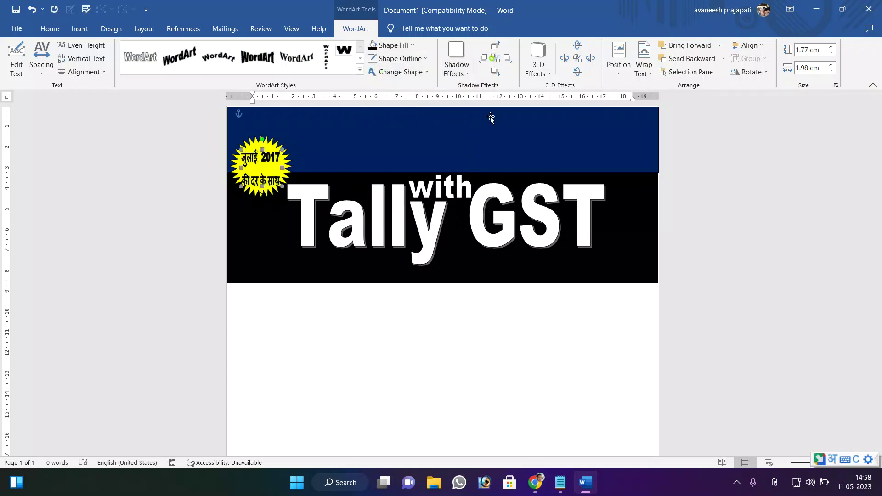
left_click(249, 146)
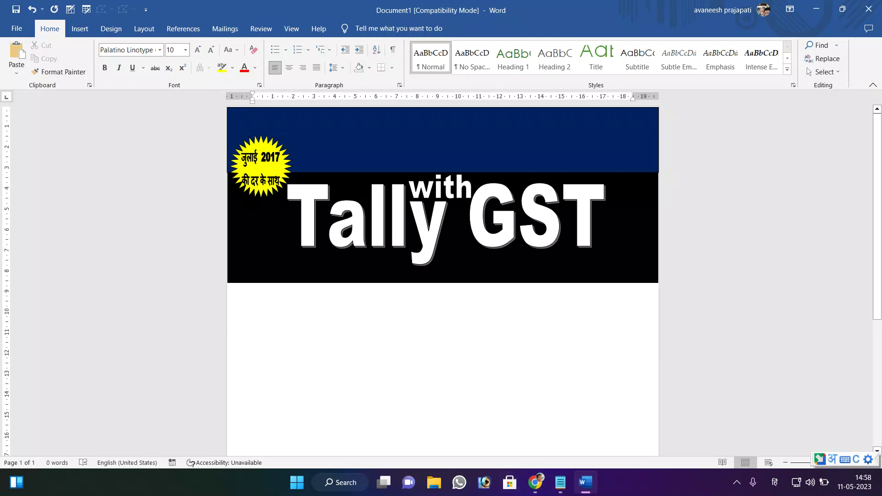
Step: Start a new WordArt and type 'सरलीकृत हिंदी एवं अंग्रेजी' via Hindi transliteration
left_click(85, 29)
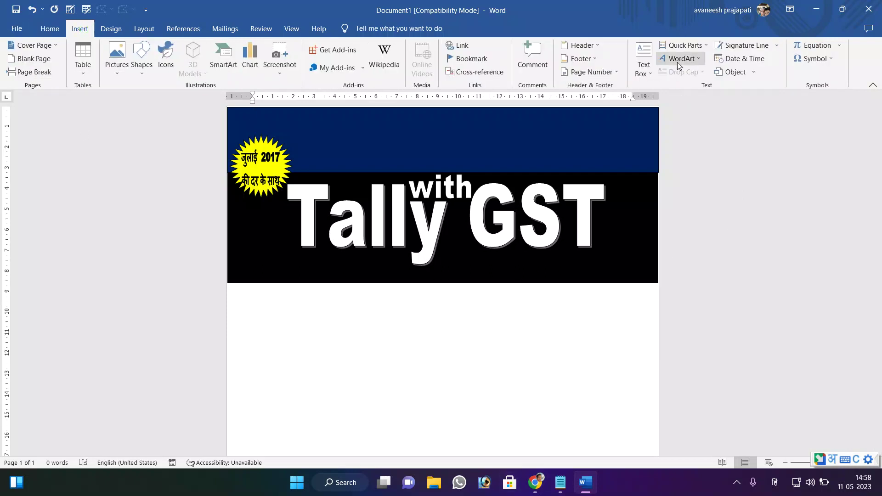
left_click(679, 60)
left_click(648, 116)
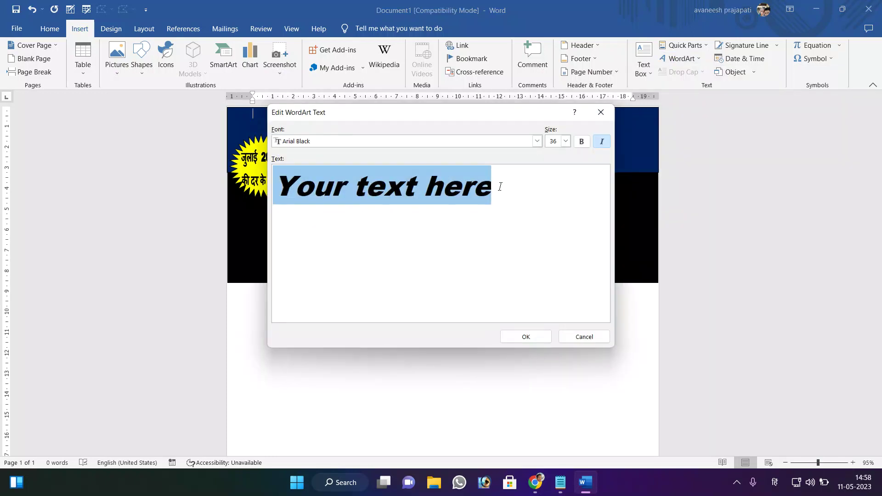
type("sara")
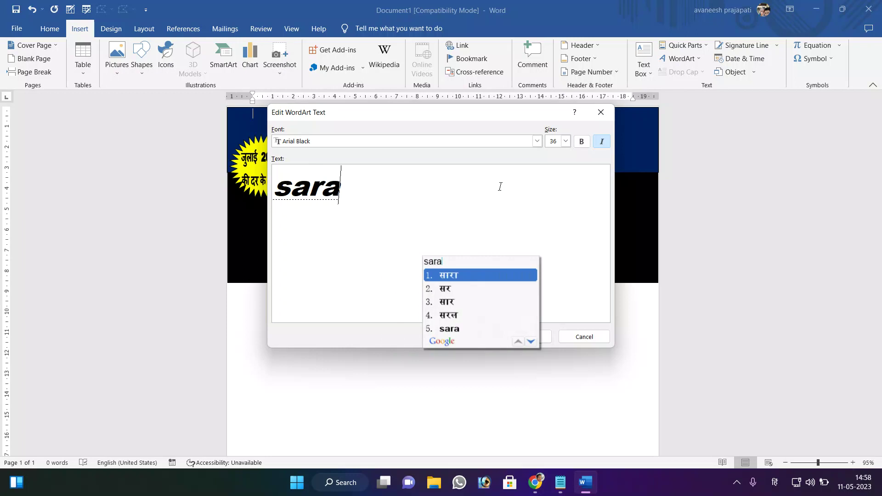
type("likrit")
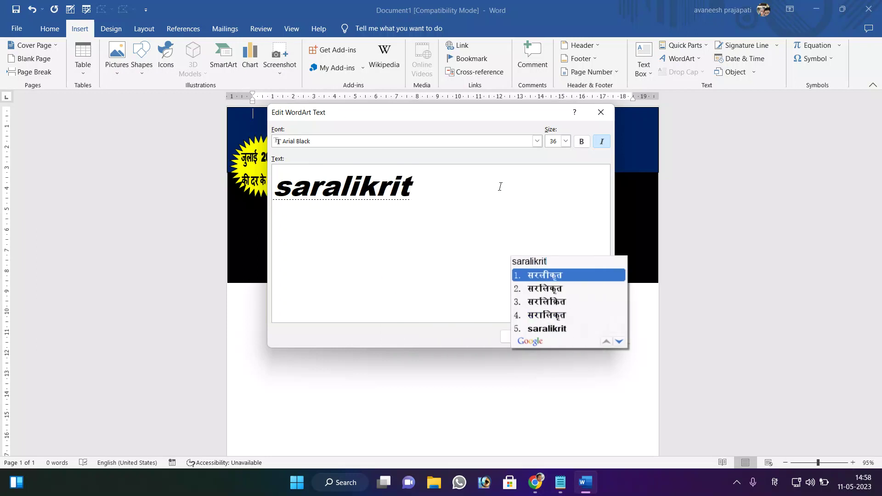
key("space")
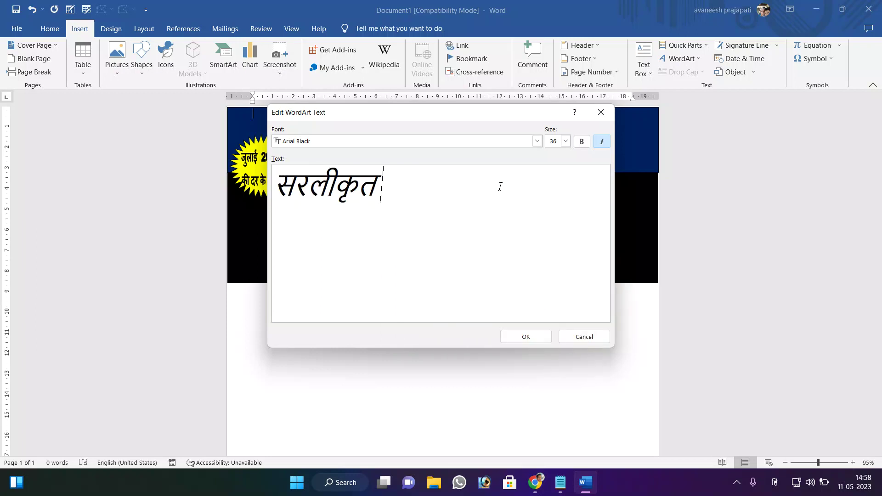
type("hindi")
key("space")
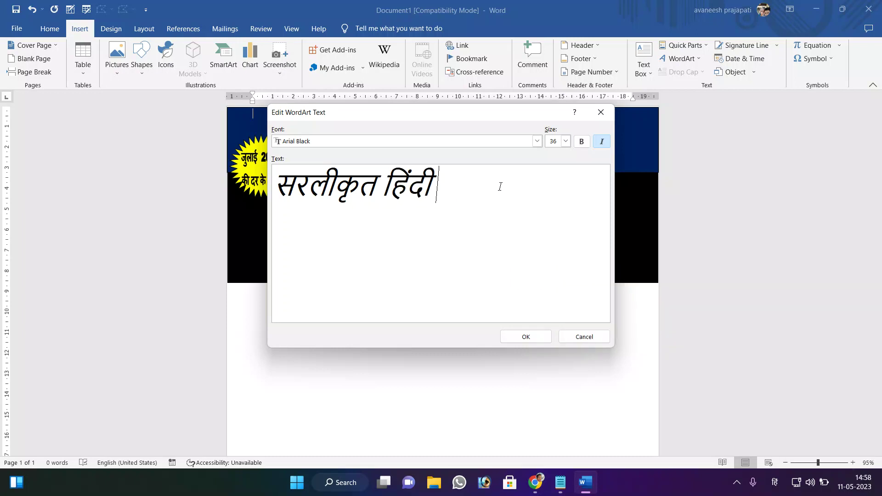
type("evm")
key("space")
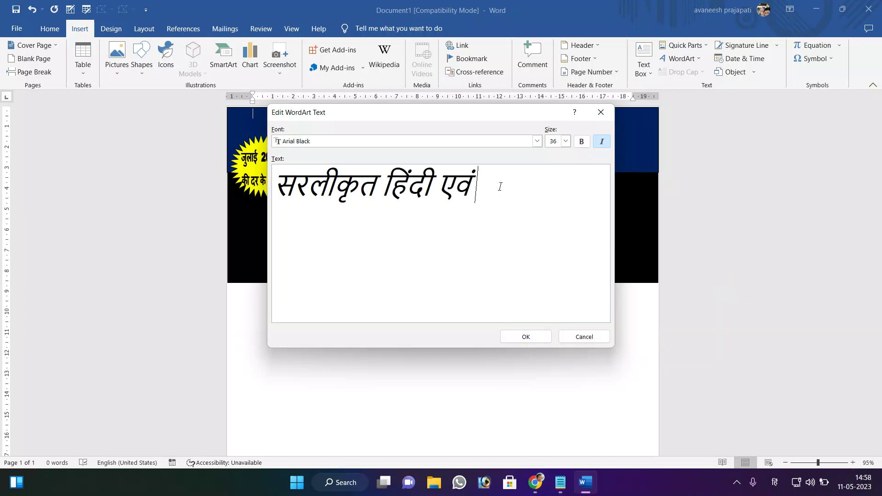
type("angreji")
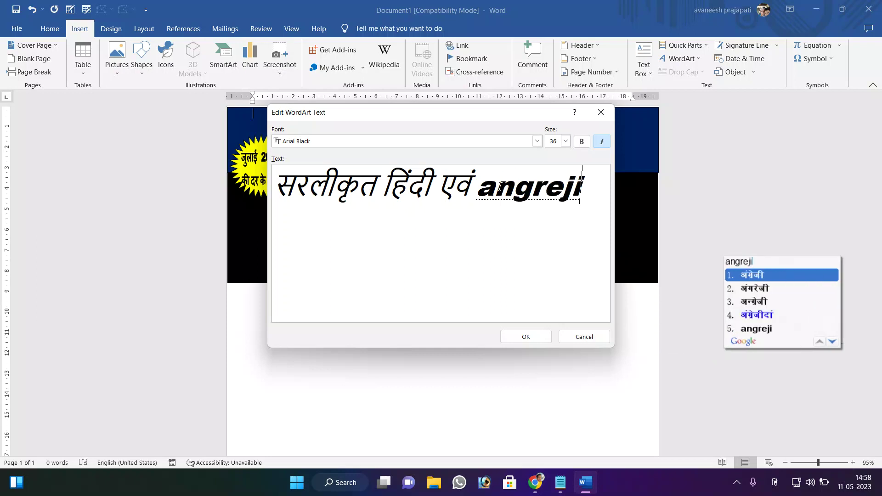
key("space")
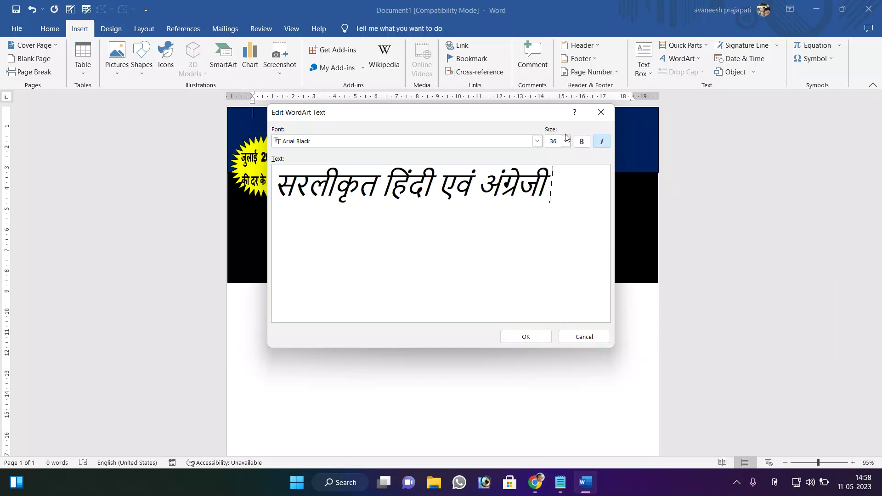
Step: Make the caption upright and bold, then insert it
left_click(602, 142)
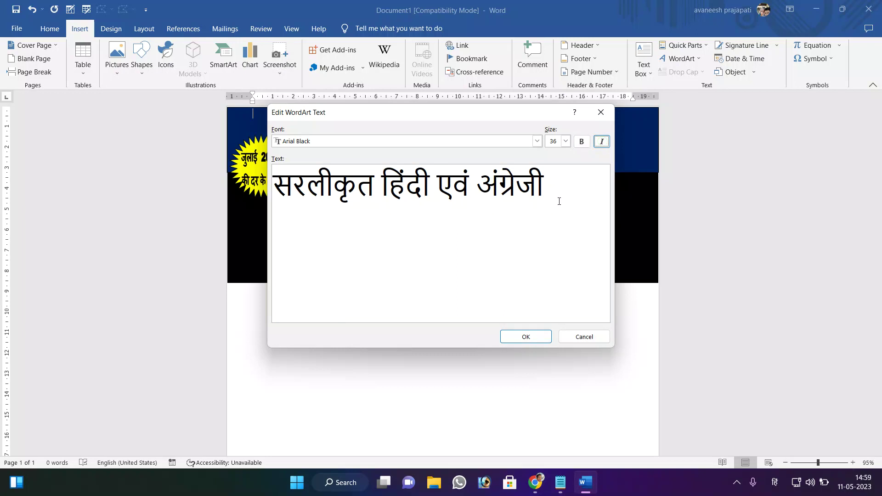
left_click(581, 141)
left_click(522, 338)
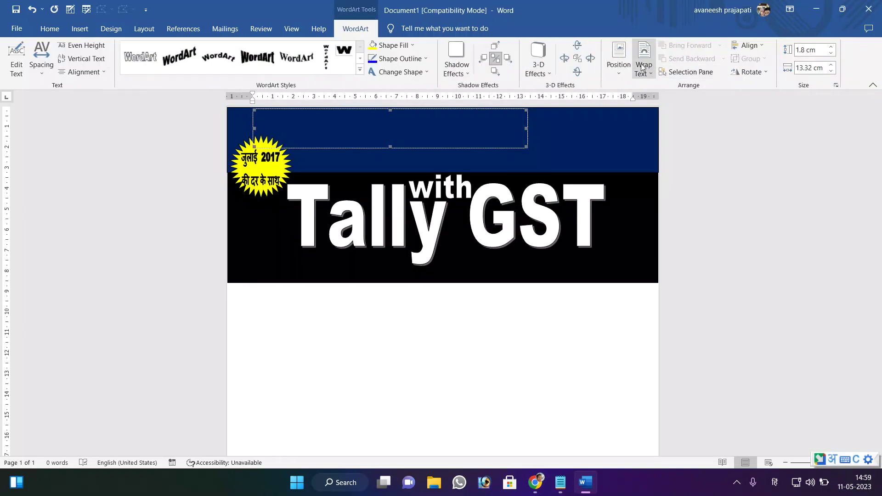
Step: Float the caption in front of text beneath the title, shortening the Tally with GST title
left_click(644, 62)
left_click(673, 164)
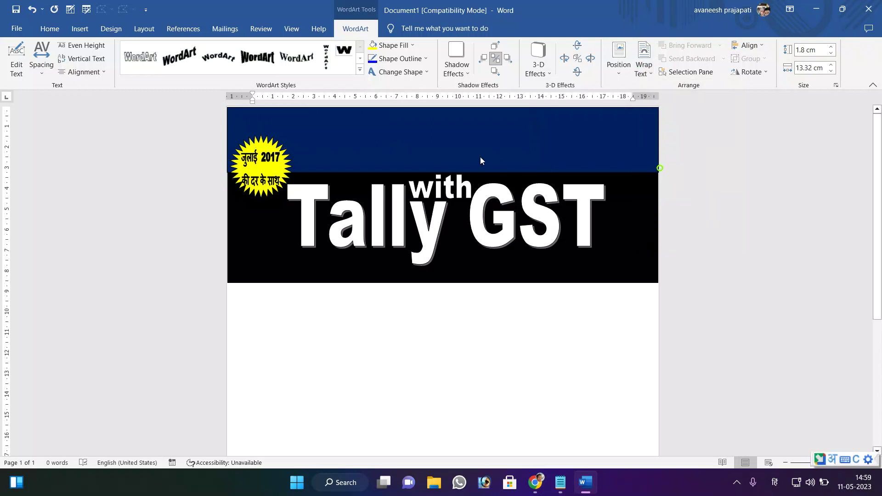
mouse_move(438, 171)
left_mouse_down()
mouse_move(477, 309)
mouse_move(430, 293)
left_mouse_up()
key("Up")
key("Up")
key("Up")
key("Up")
key("Up")
key("Up")
left_click(458, 259)
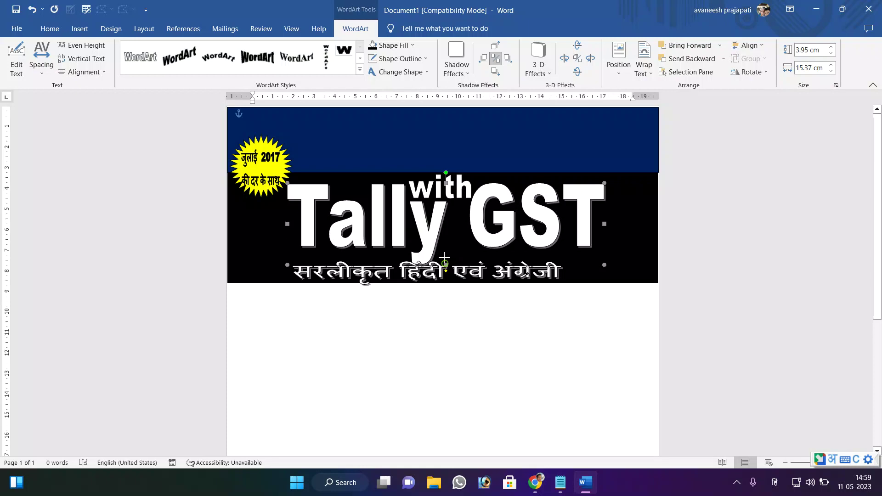
left_click_drag(445, 264, 446, 252)
left_click(465, 275)
key("Up")
key("Up")
key("Up")
key("Up")
key("Up")
key("Up")
key("Up")
key("Right")
key("Right")
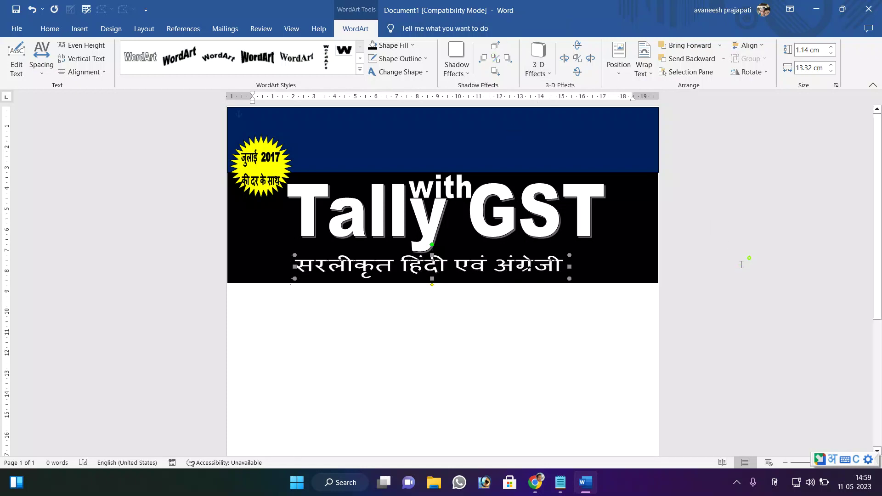
left_click(749, 256)
Step: Fill the Hindi caption lettering with yellow
left_click(474, 266)
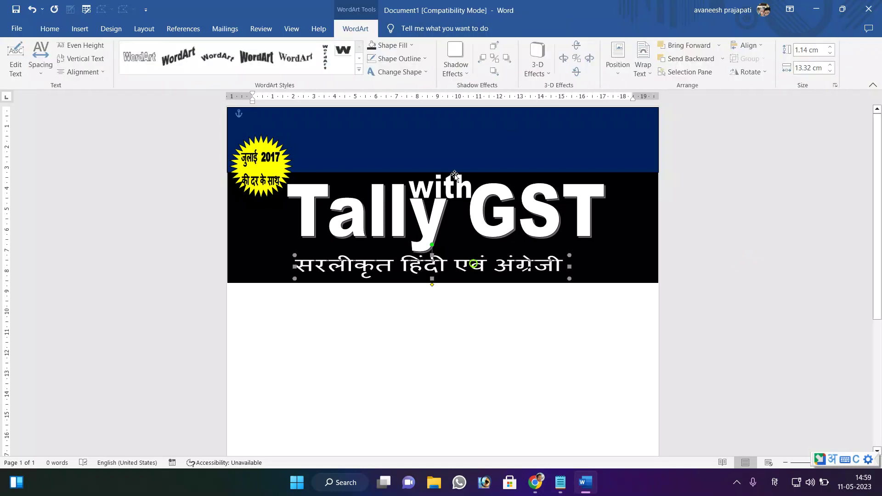
left_click(393, 47)
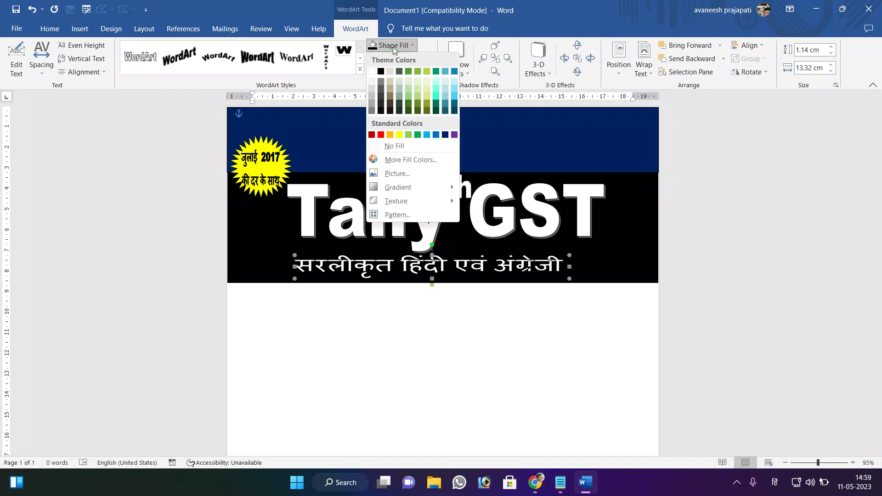
left_click(400, 135)
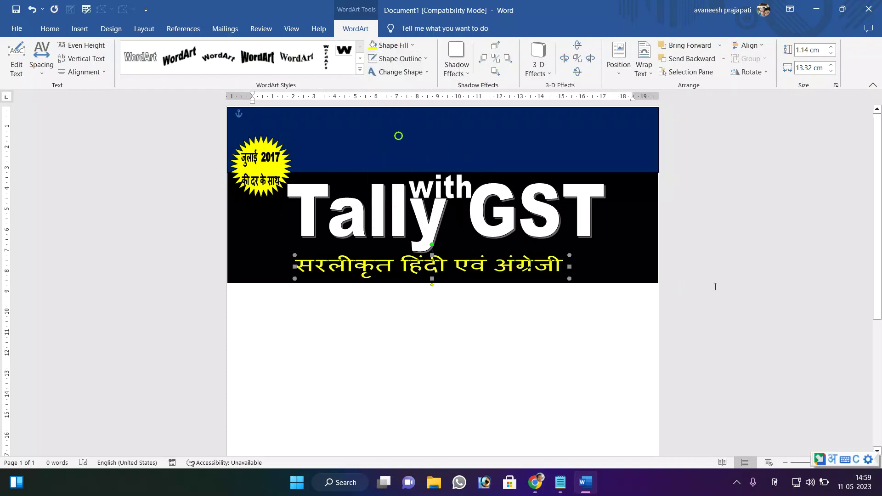
left_click(668, 289)
scroll(394, 319, "down", 5)
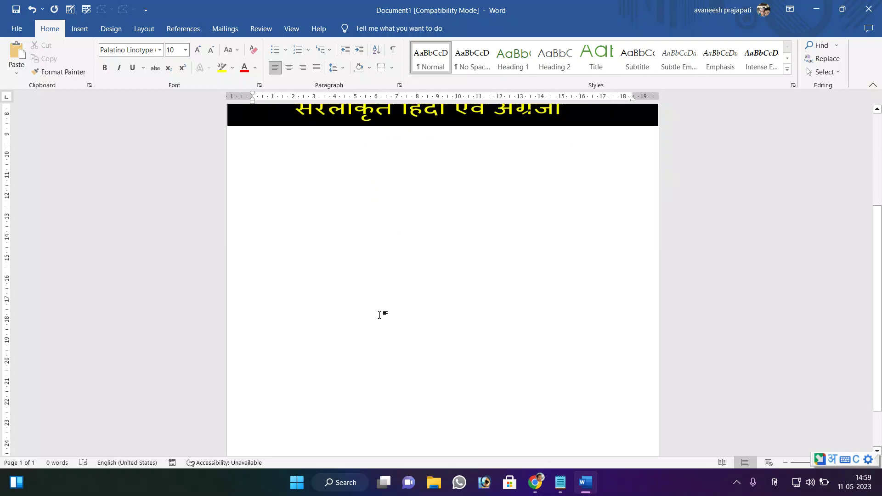
Step: In English, type Basic of Accounting, Introduction to Tally, Creation of Master Head and Payroll on separate lines
scroll(292, 227, "up", 3)
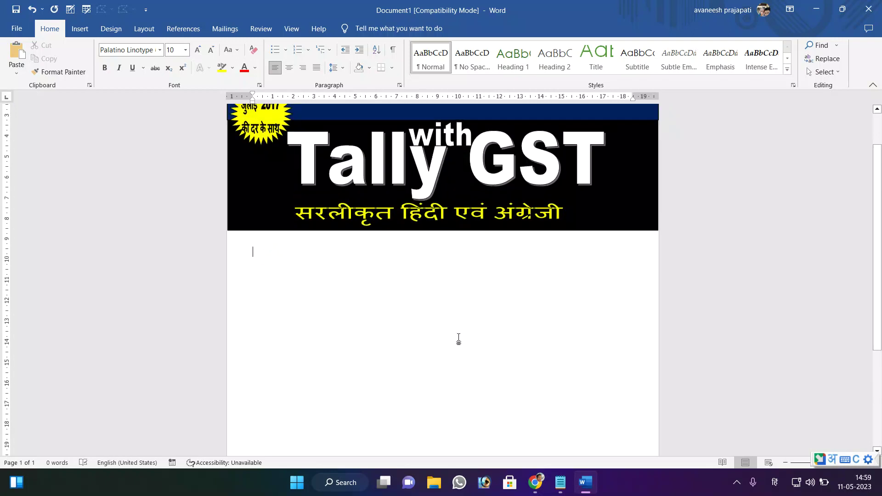
key("super+space")
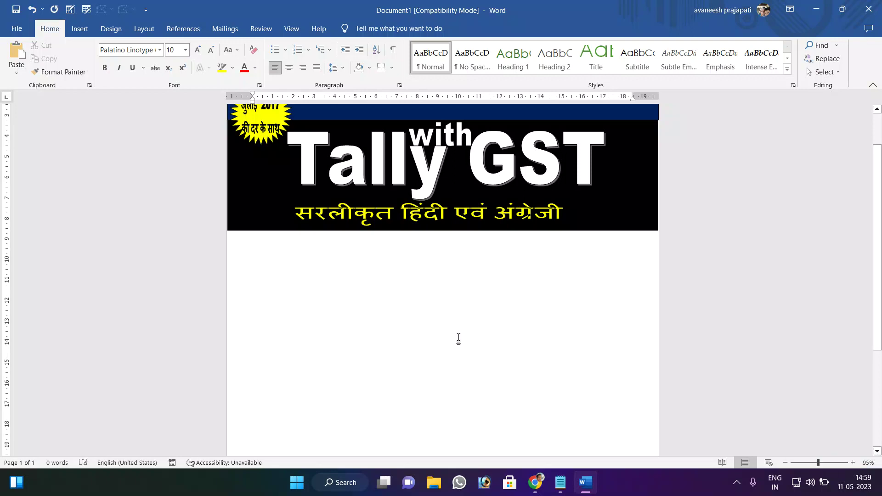
type("Baso")
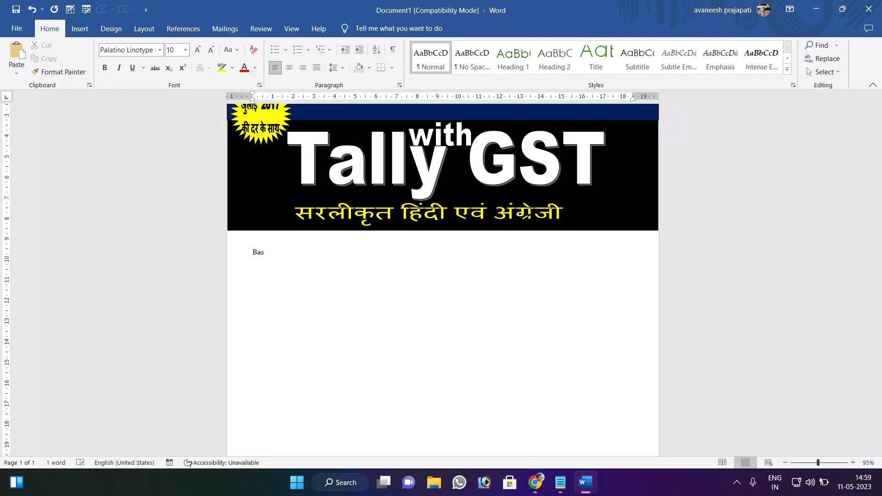
type("of ")
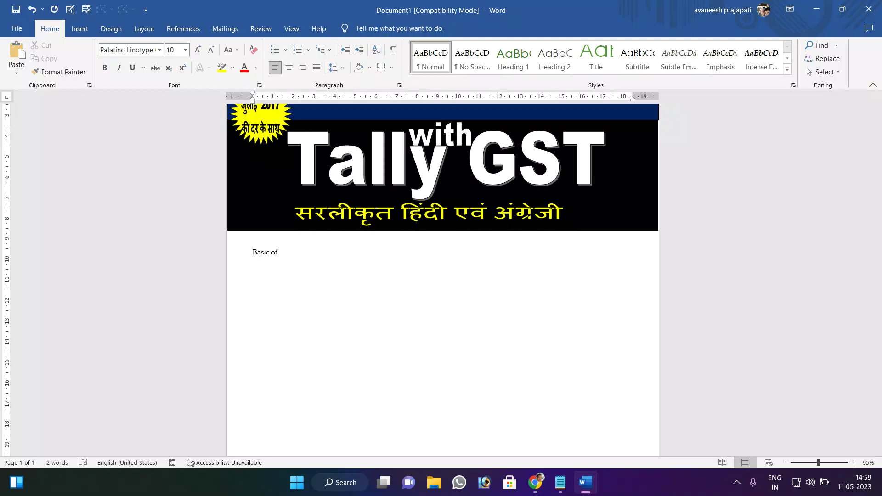
type("Accounting")
key("Return")
type("ntroducation")
key("BackSpace")
key("BackSpace")
key("BackSpace")
key("BackSpace")
key("BackSpace")
key("BackSpace")
key("BackSpace")
key("BackSpace")
key("BackSpace")
key("BackSpace")
type("oduction ")
type("of")
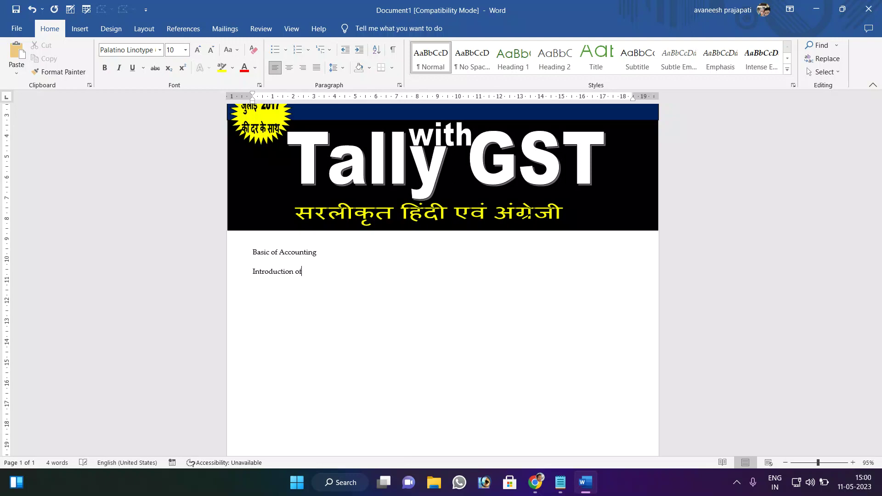
type("to Tla")
type("ally")
key("Return")
type("Creation o")
type("f Master")
type("Head ")
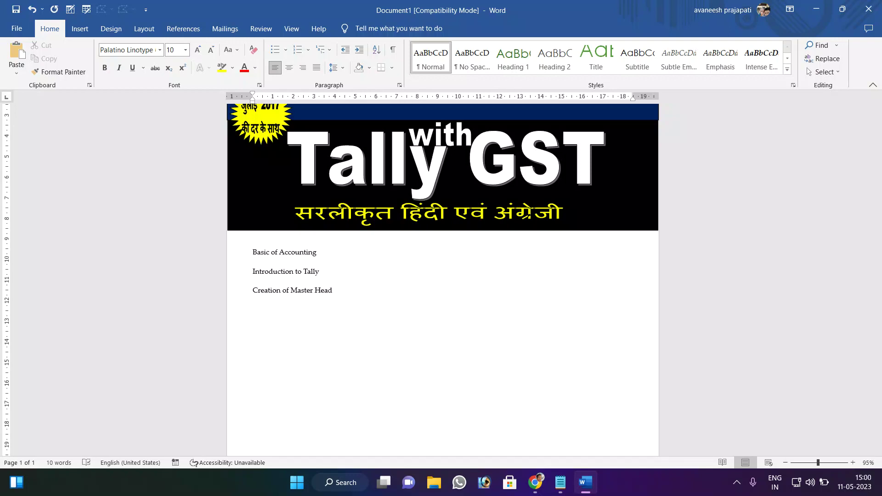
type("ay")
type("roll")
key("Return")
Step: Add Inventory control, Voucher and TDS & TCS to the course list
type("Inventr")
key("BackSpace")
type("ory control ")
type("Vou")
type("cher ")
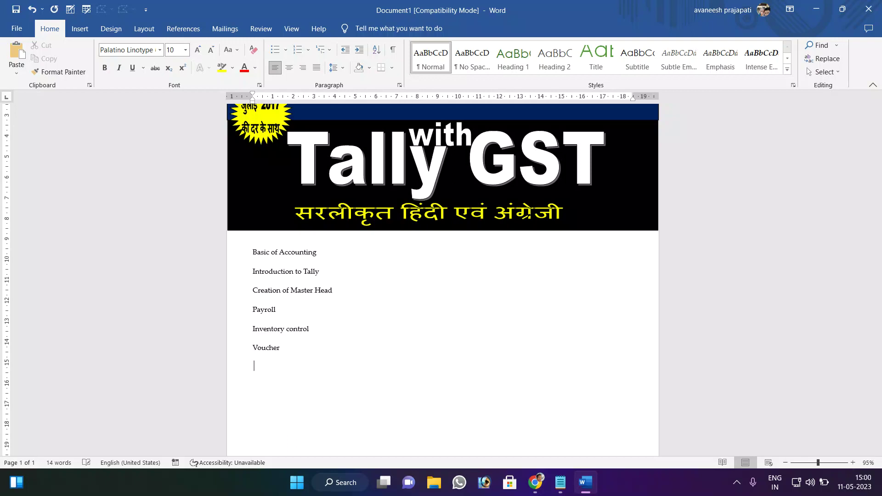
type("TDS")
type("& ")
type("TCS")
key("Return")
Step: Add Goods And Service Tax and Gst of Service as the final courses
type("Goog")
key("BackSpace")
key("BackSpace")
type("gs")
key("BackSpace")
type("ds ")
type("And Se")
type("rvice Tax")
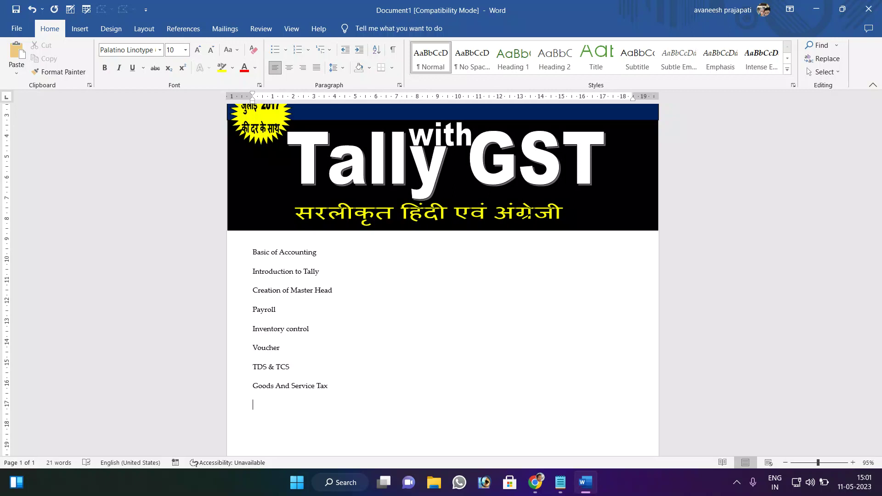
type("Gst")
key("BackSpace")
key("BackSpace")
type("st of Ser")
type("vice")
key("Return")
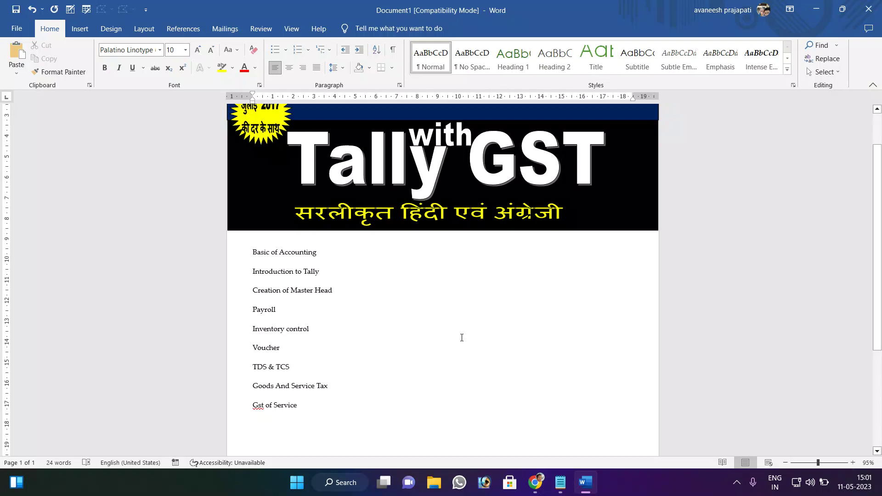
scroll(473, 349, "down", 3)
scroll(246, 126, "down", 1)
Step: Select the nine course lines and grow their font from 10 pt to 16 pt
scroll(246, 138, "up", 2)
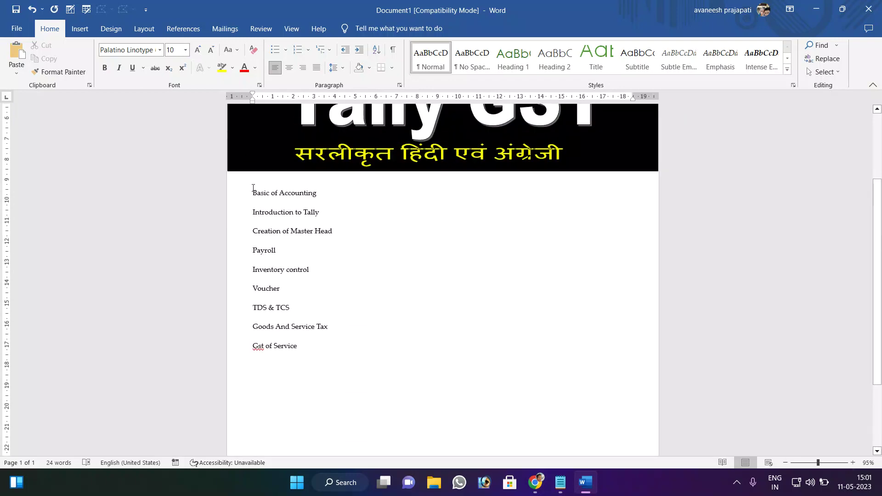
left_click_drag(252, 191, 321, 352)
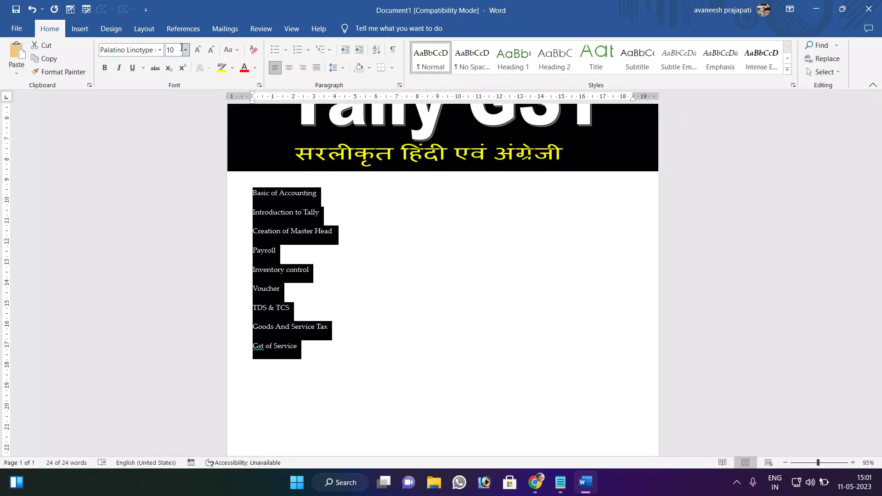
left_click(198, 56)
left_click(199, 55)
left_click(199, 55)
left_click(198, 55)
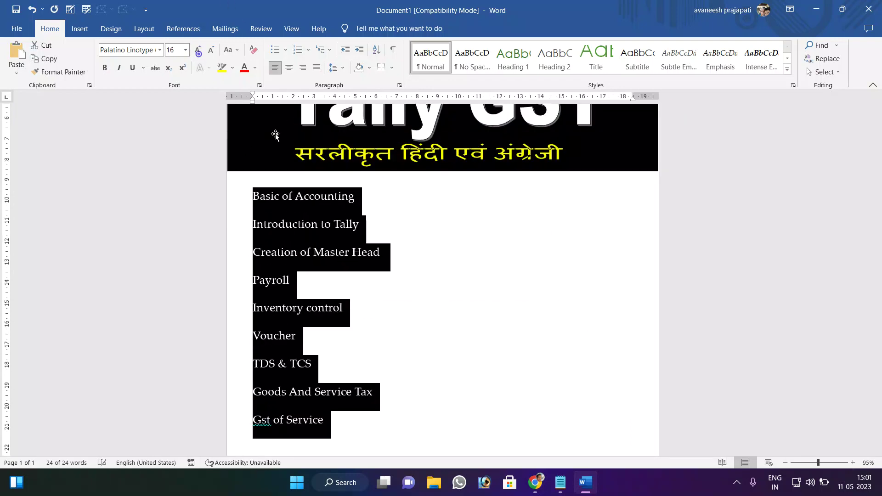
left_click(457, 289)
scroll(469, 282, "down", 2)
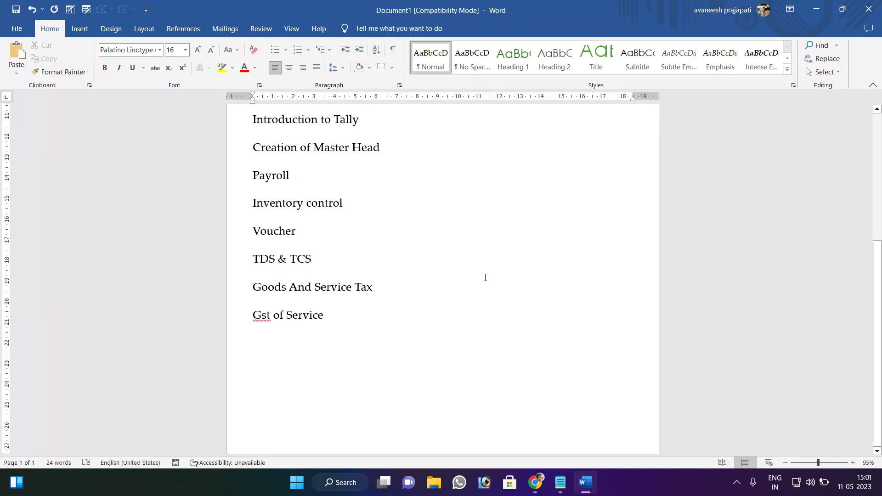
scroll(460, 278, "up", 2)
scroll(360, 234, "up", 2)
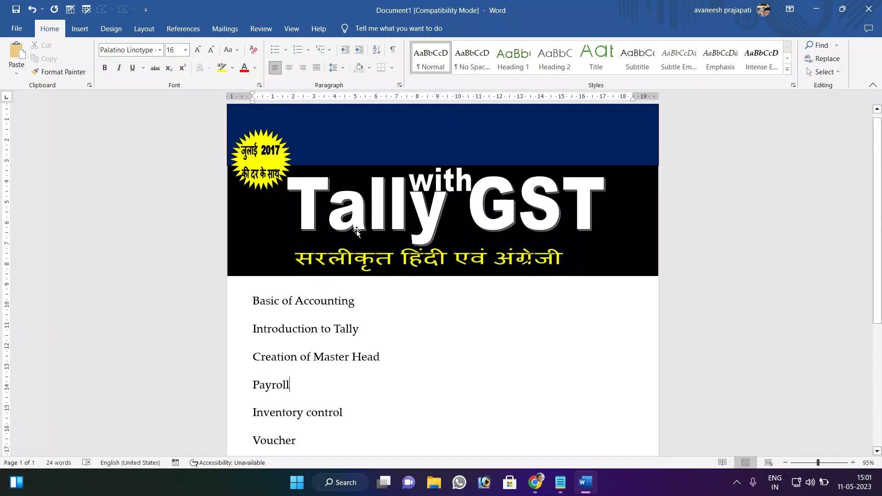
Step: Copy the 'with' WordArt into four copies down the right side of the course list
left_click(432, 186)
left_click_drag(457, 210, 553, 345)
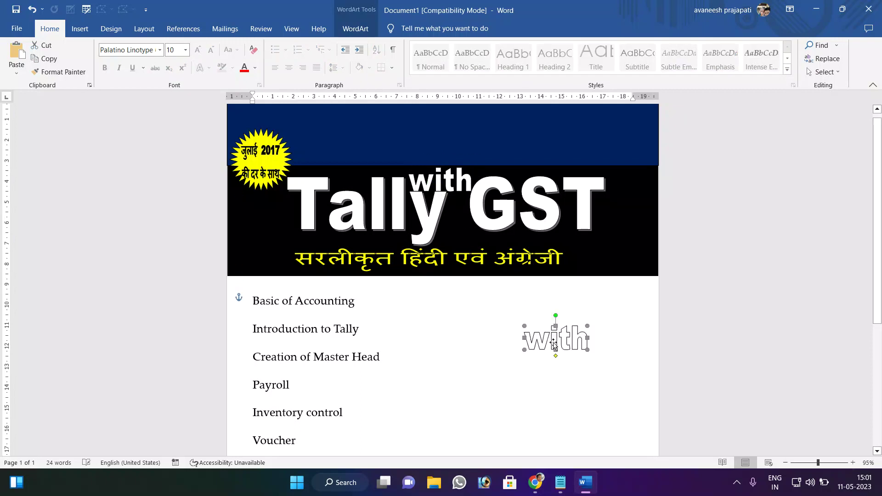
left_click_drag(553, 344, 555, 403)
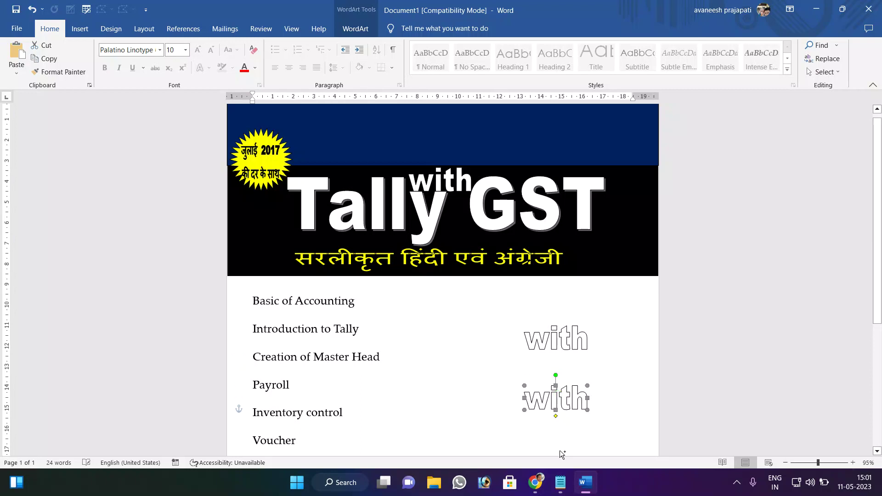
left_click_drag(560, 454, 555, 278)
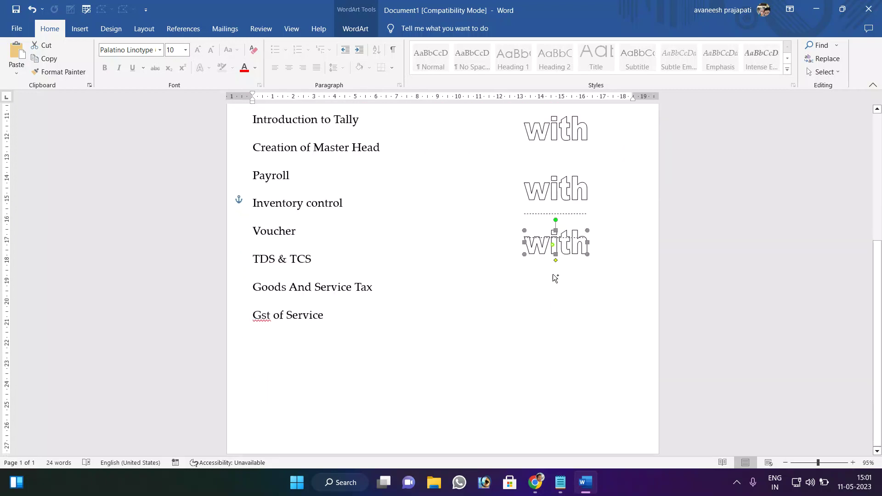
left_click_drag(555, 278, 560, 329)
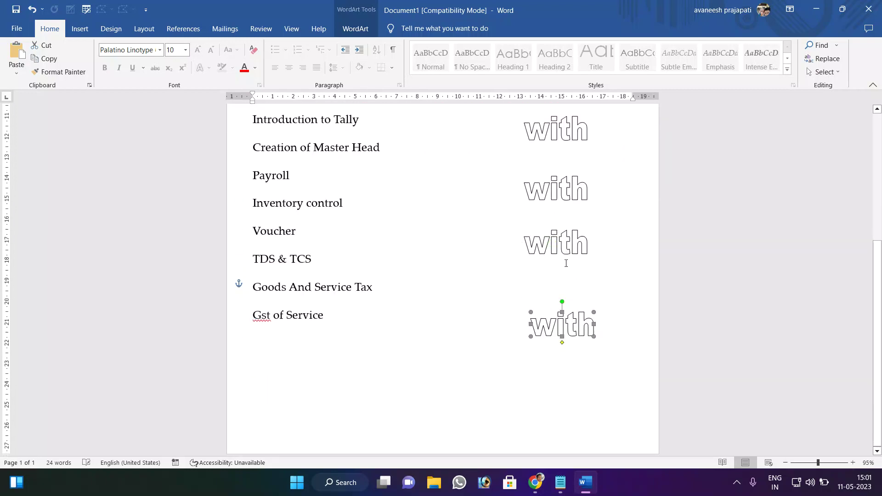
Step: Move the second and third copies down so all four are evenly spaced
left_click(559, 245)
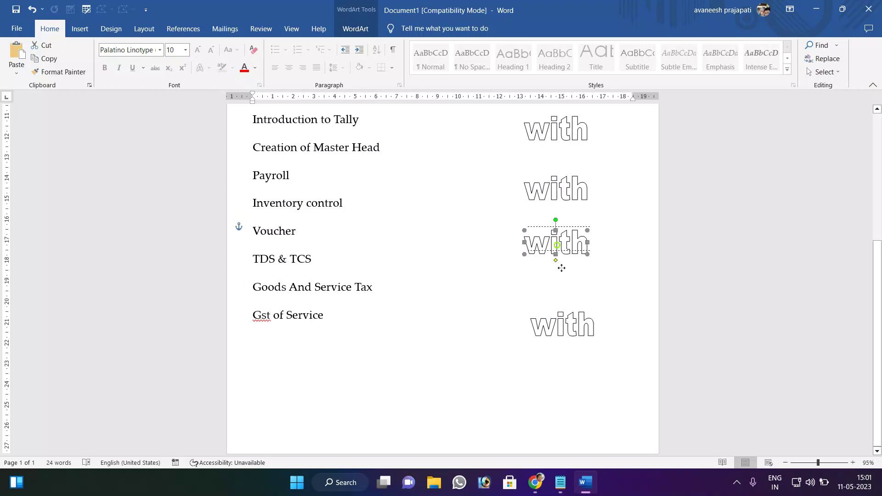
left_click_drag(562, 268, 562, 300)
left_click(555, 209)
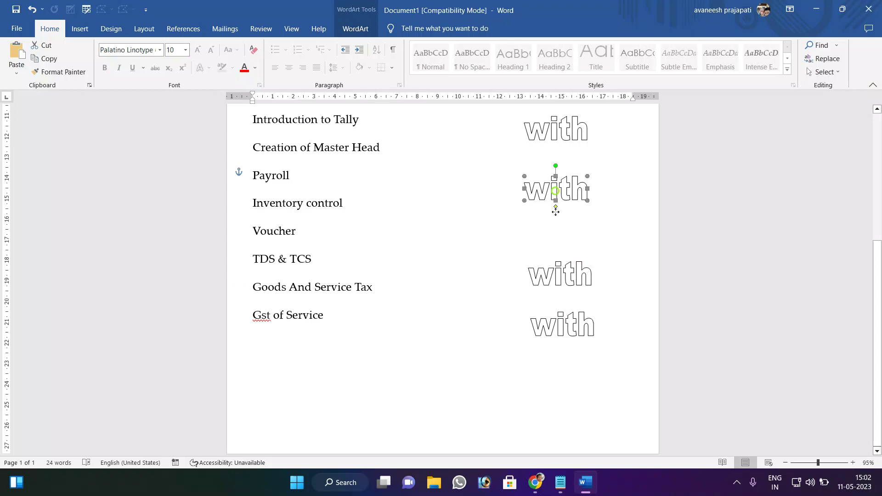
left_click_drag(555, 210, 555, 229)
left_click(555, 134)
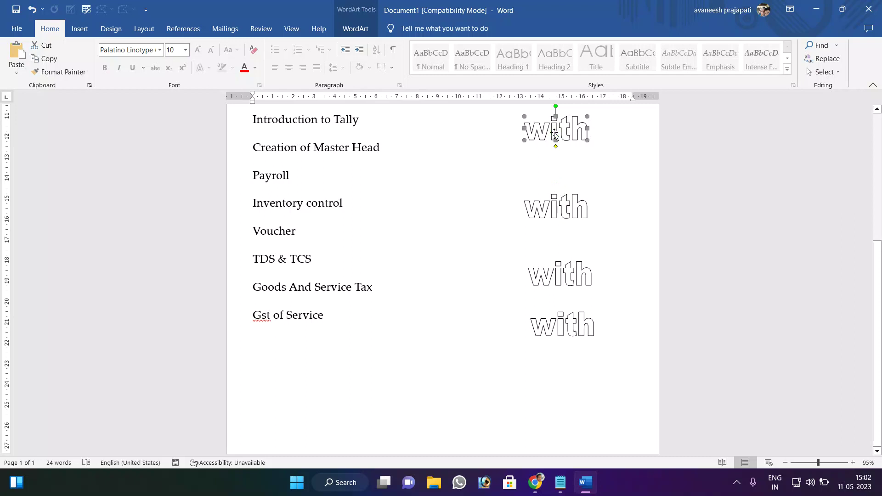
right_click(554, 134)
left_click(591, 198)
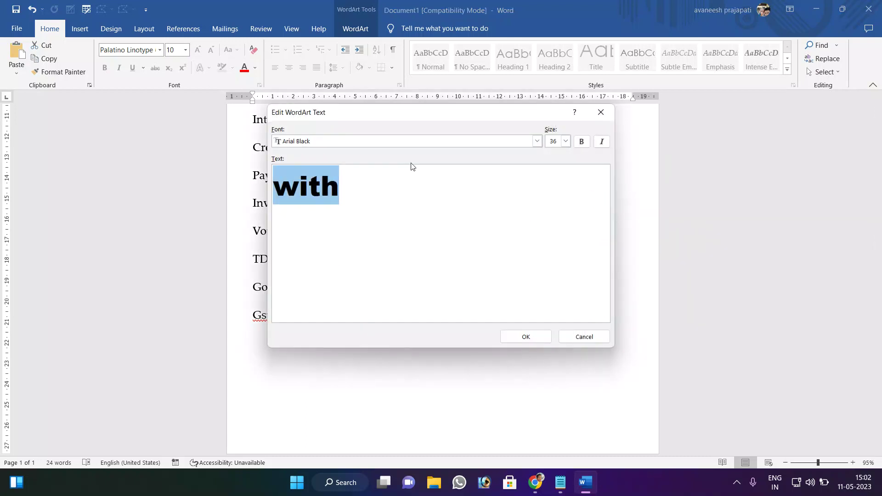
Step: Change the first three WordArt copies to read 'Are', 'you' and 'ready'
type("Are")
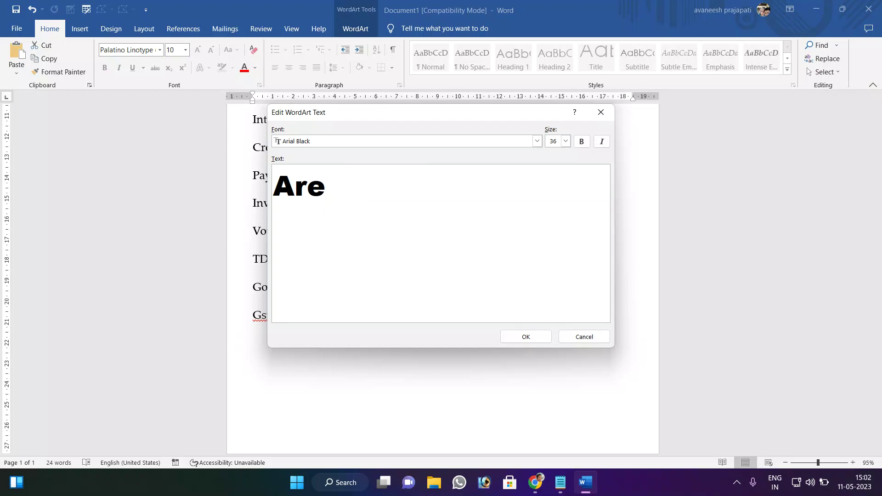
left_click(549, 333)
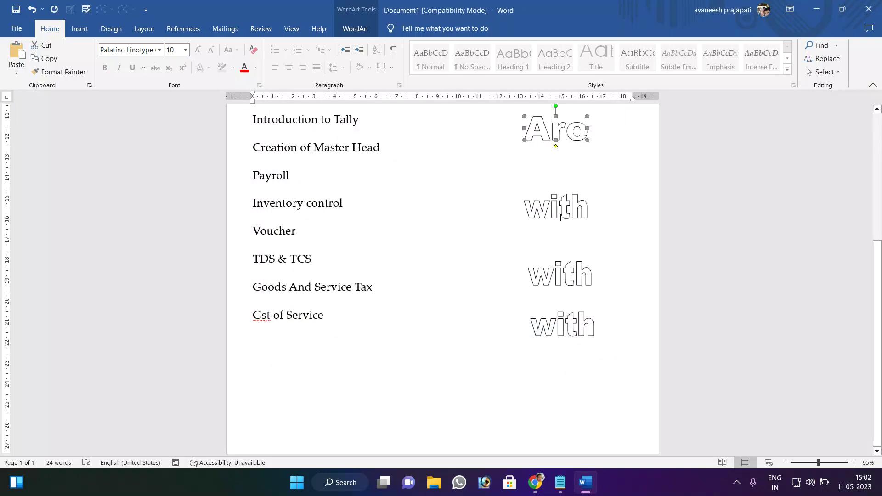
left_click(560, 213)
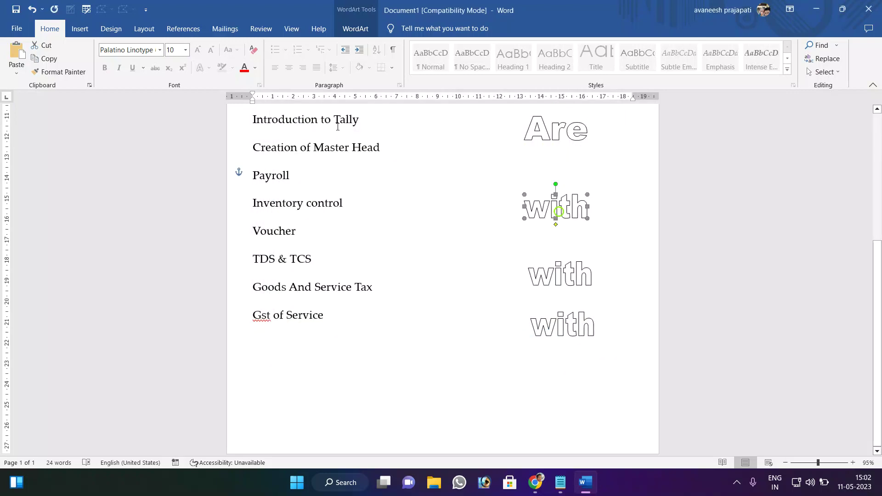
left_click(358, 29)
left_click(10, 55)
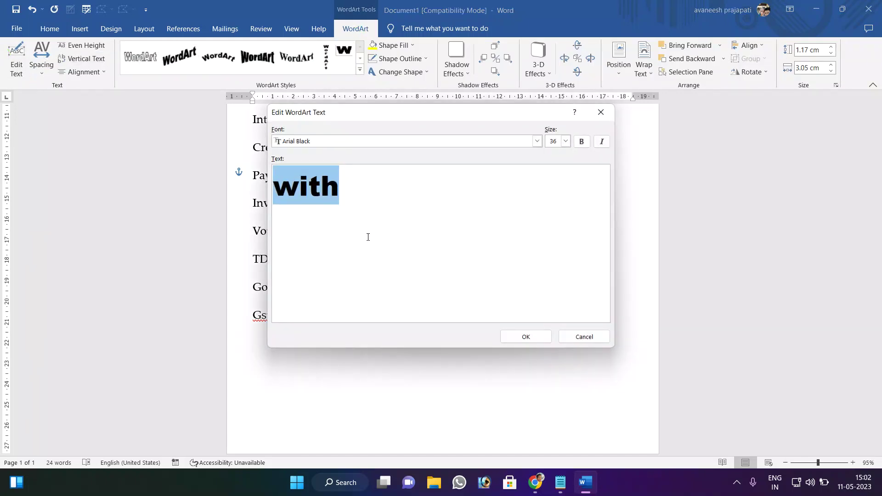
type("you")
left_click(525, 338)
left_click(568, 277)
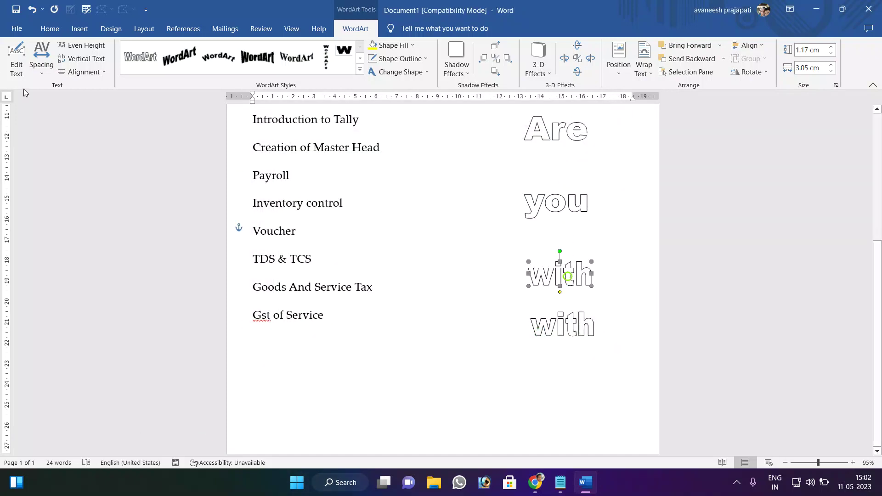
left_click(16, 58)
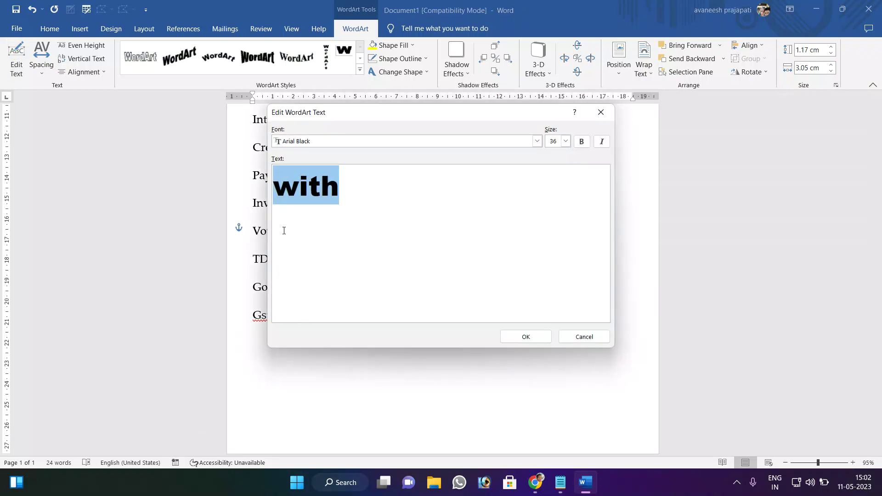
type("ready")
left_click(524, 338)
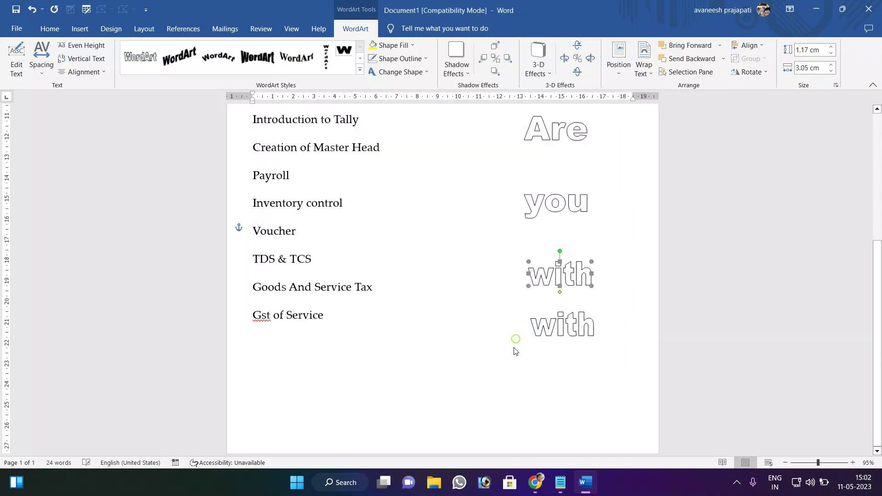
Step: Change the last copy to a two-line 'for GST' and stretch it taller
left_click(568, 328)
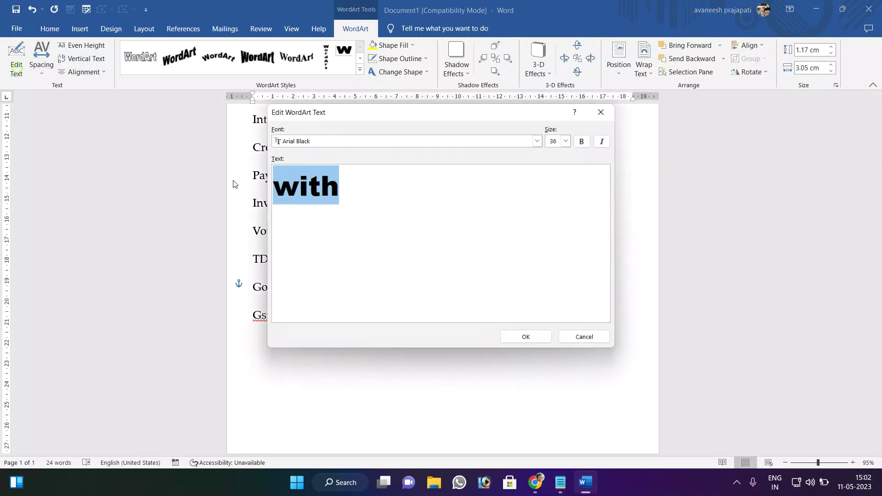
type("for ")
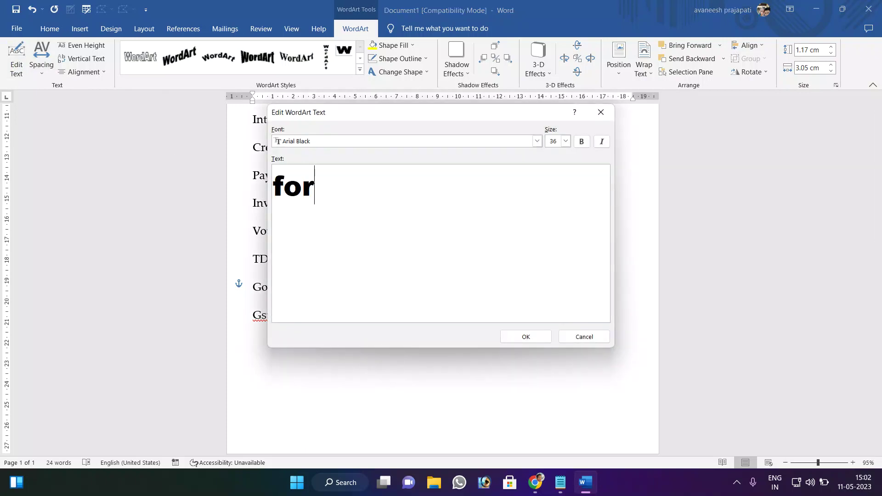
type("GS")
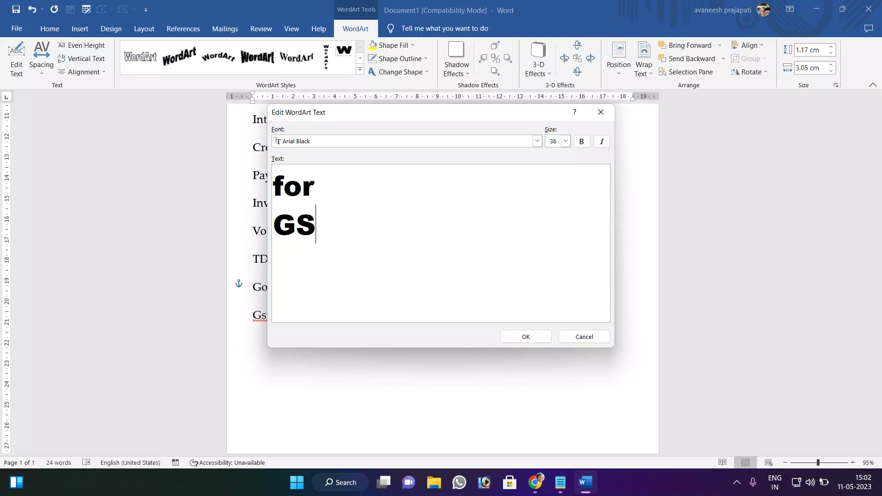
type("T")
left_click(526, 337)
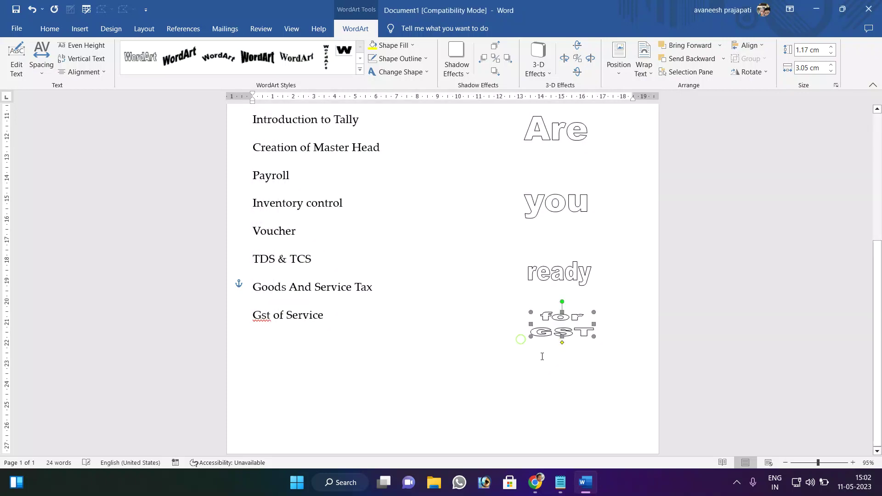
left_click(560, 308)
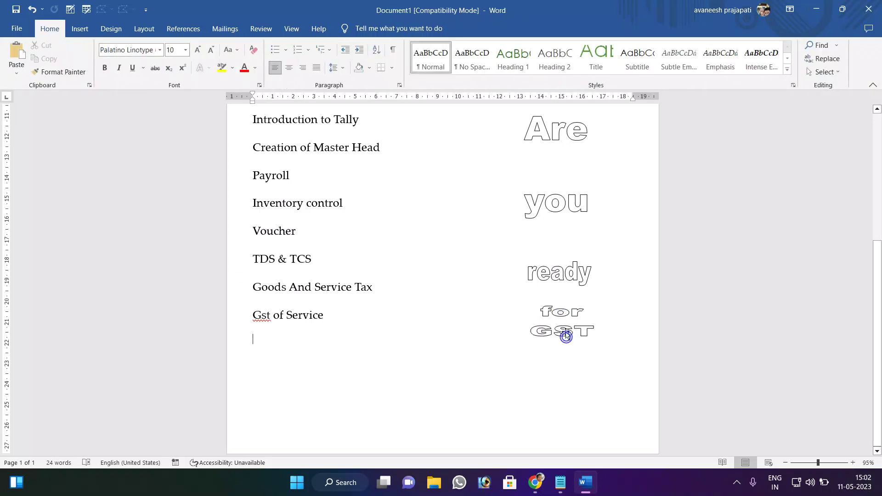
left_click(566, 338)
left_click_drag(560, 360, 561, 361)
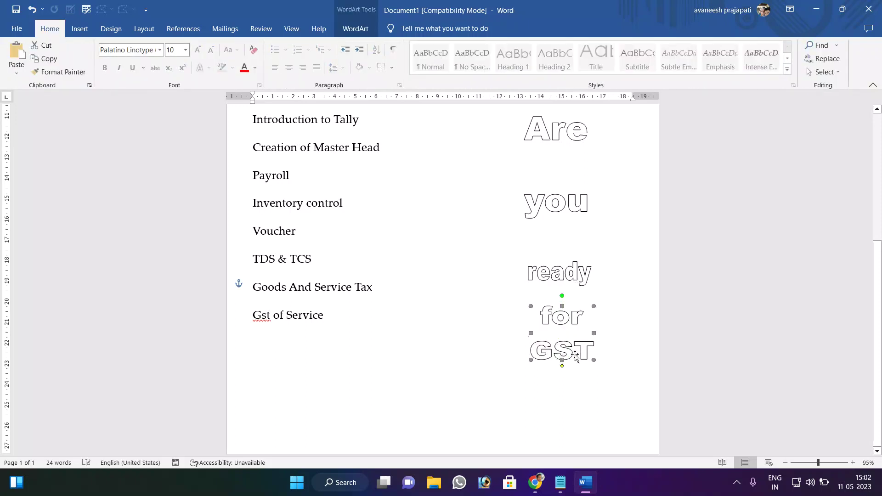
left_click(631, 332)
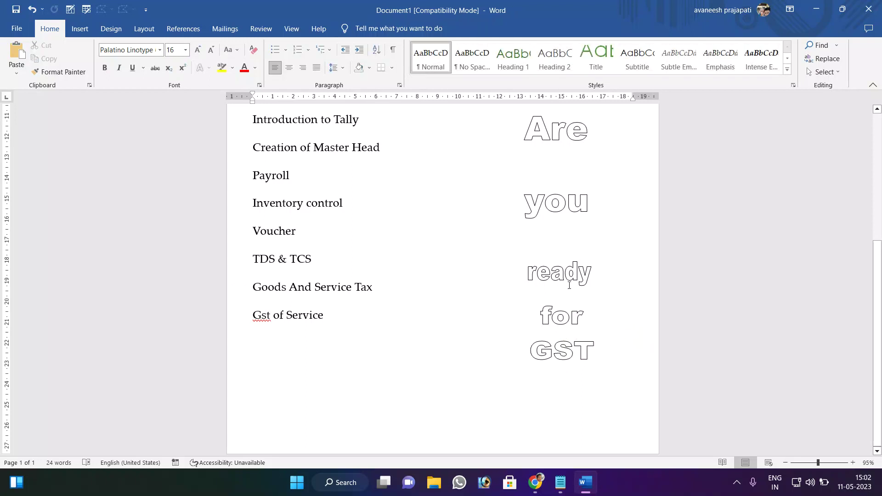
left_click(558, 271)
Step: Select all four WordArt words, 'Are', 'you', 'ready' and 'for GST', together
left_click(549, 202, "shift")
left_click(545, 139, "shift")
left_click(578, 351)
left_click(563, 350)
left_click(557, 275, "shift")
left_click(547, 206, "shift")
left_click(543, 139, "shift")
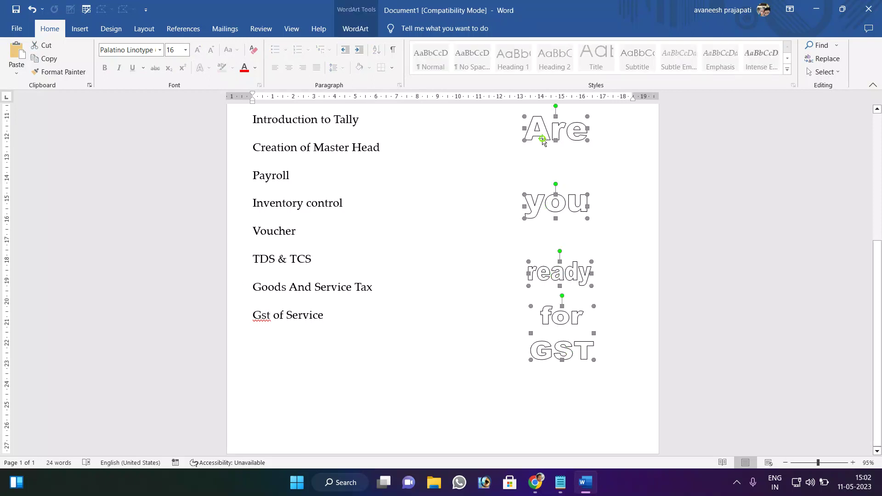
Step: Fill the selected WordArt words red and remove their outline
left_click(362, 28)
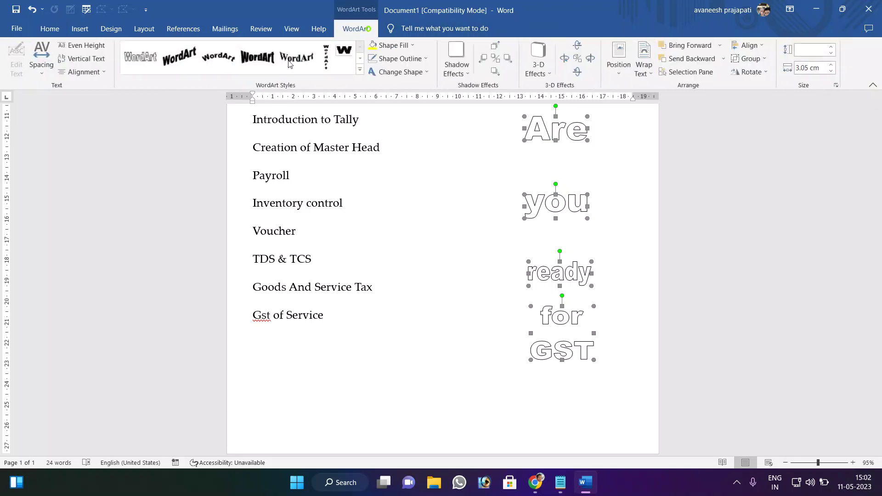
left_click(390, 45)
left_click(381, 133)
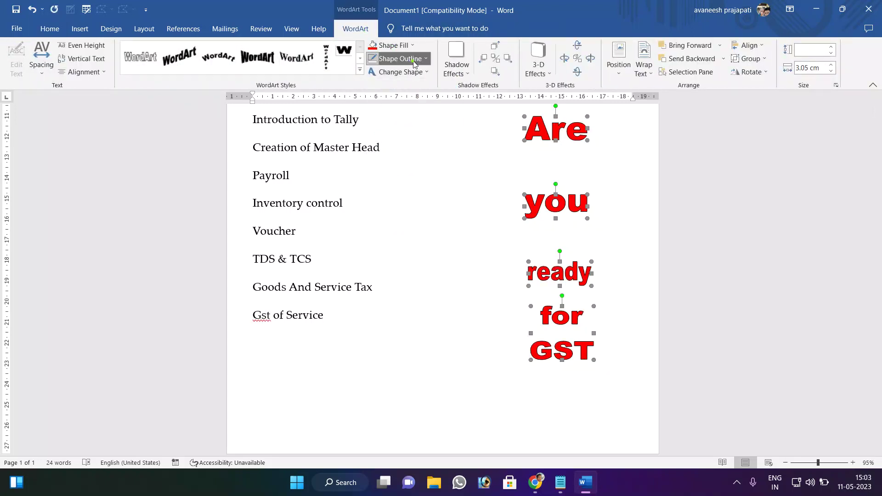
left_click(399, 58)
left_click(401, 160)
left_click(468, 256)
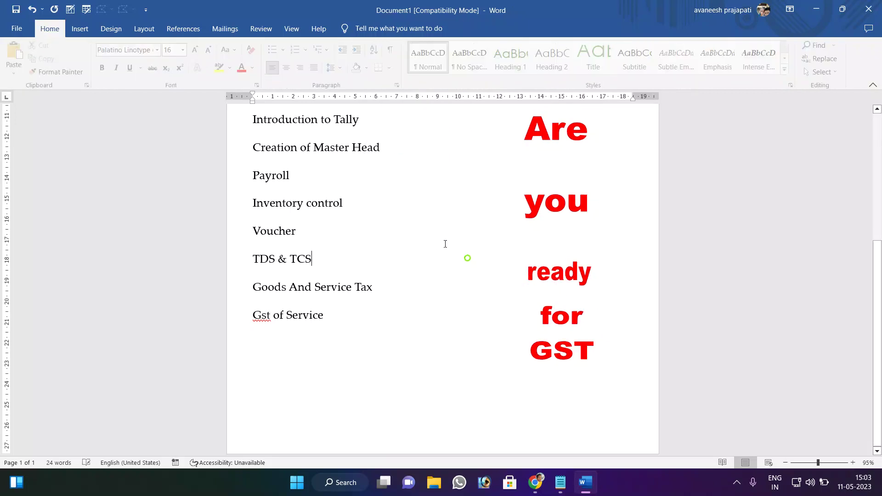
scroll(373, 207, "up", 3)
Step: Draw a large rectangle over the course list area
scroll(373, 206, "up", 2)
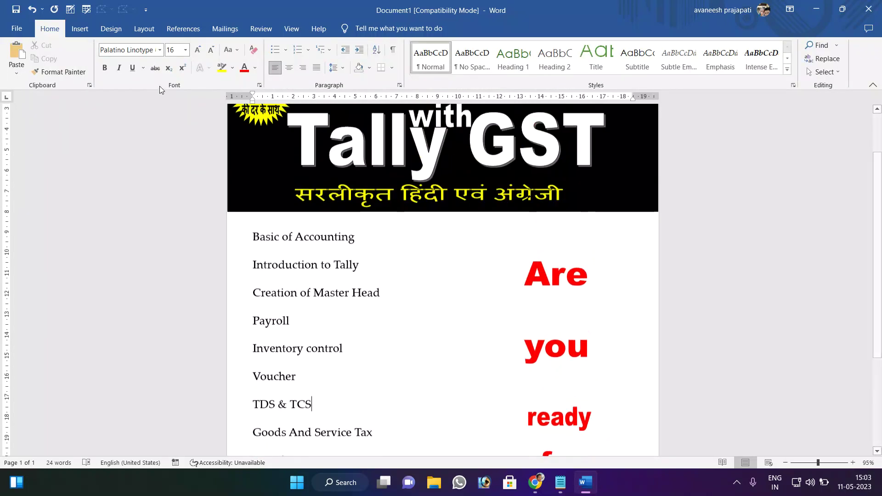
left_click(79, 29)
left_click(145, 71)
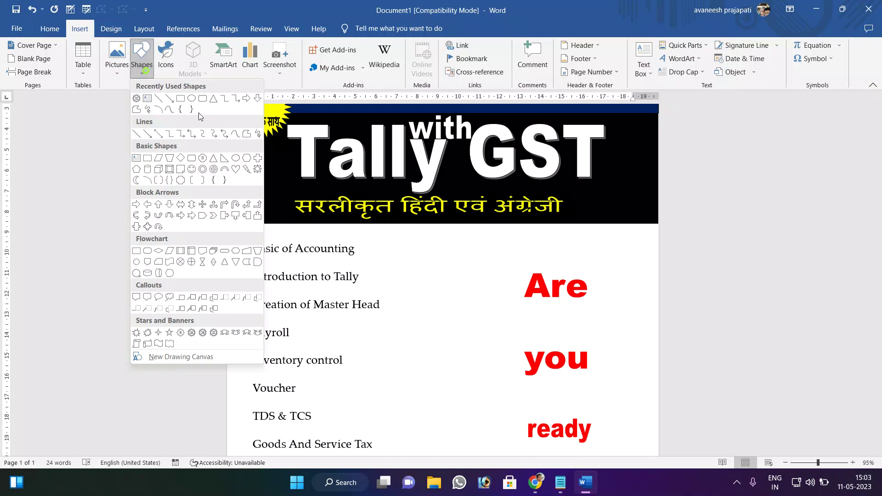
left_click(181, 98)
mouse_move(339, 299)
left_mouse_down()
mouse_move(614, 466)
mouse_move(601, 410)
left_mouse_up()
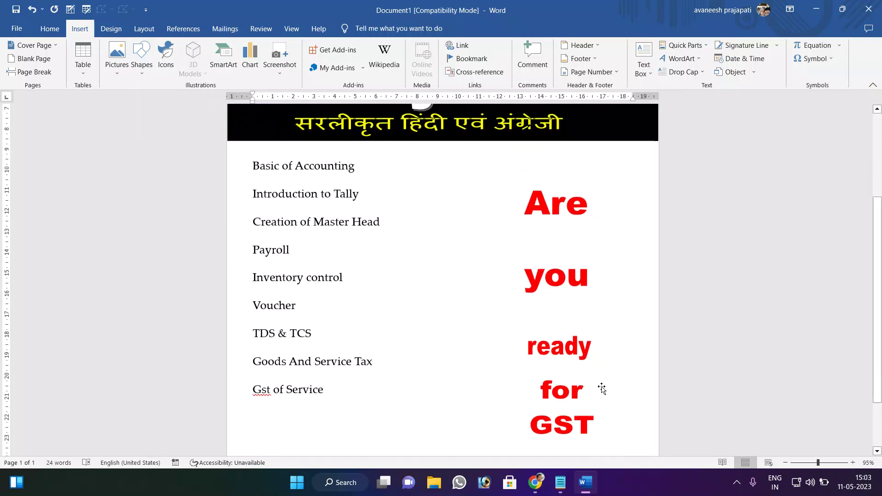
Step: Fill the rectangle with the downloaded photo of figures from the Downloads folder
left_click(411, 45)
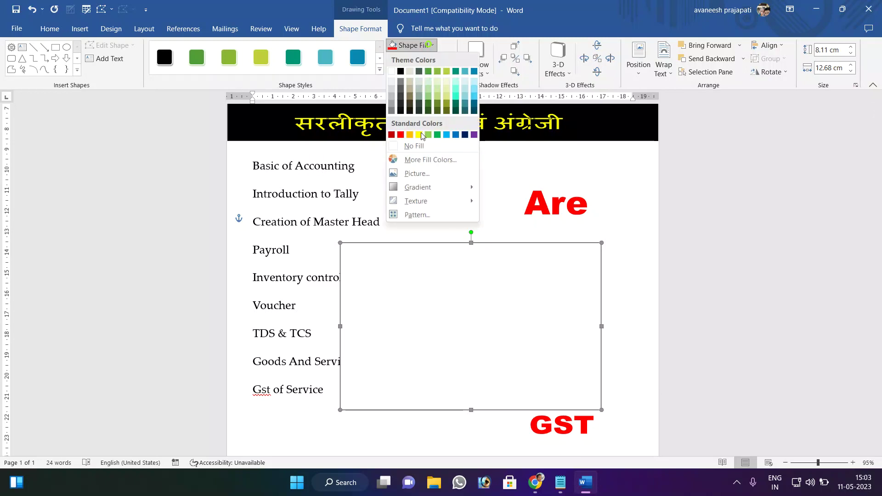
left_click(417, 176)
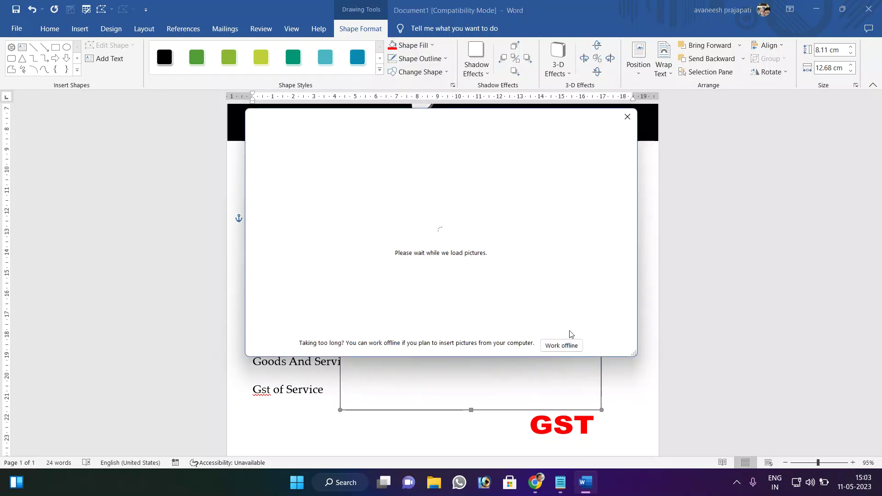
left_click(347, 191)
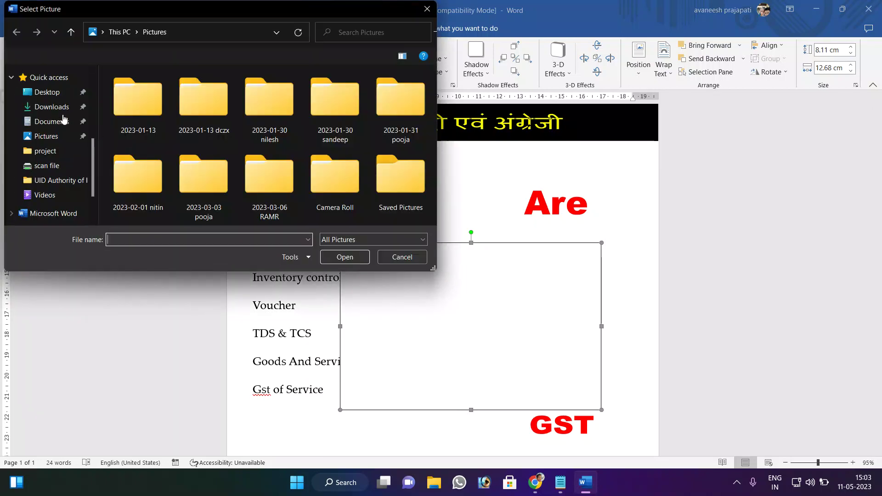
left_click(52, 136)
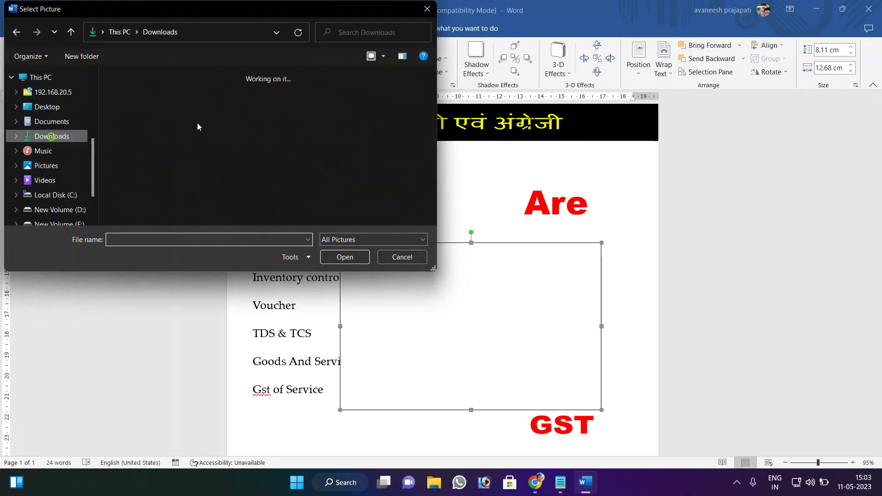
left_click(133, 115)
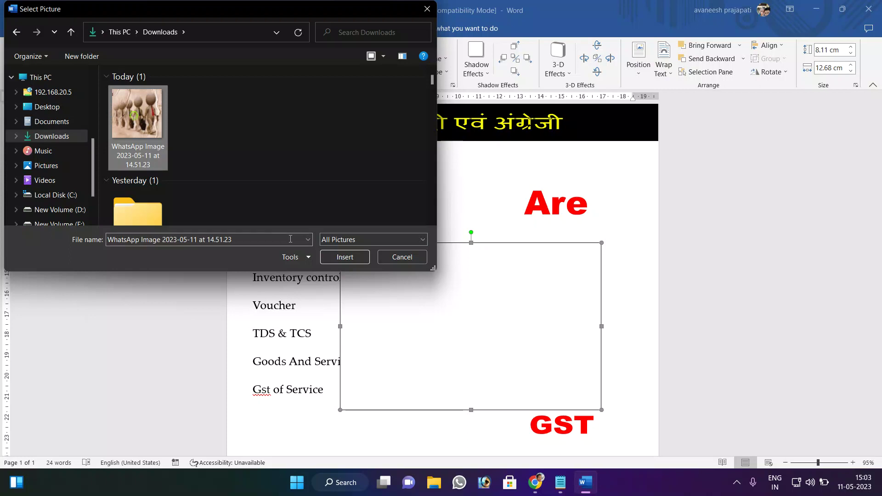
left_click(333, 259)
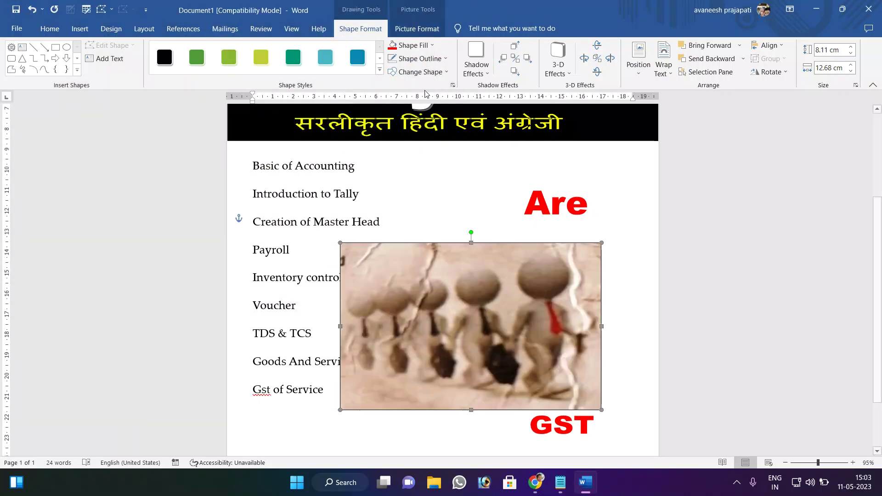
Step: Set the photo's wrapping to Behind Text and shift it slightly up and left
left_click(402, 29)
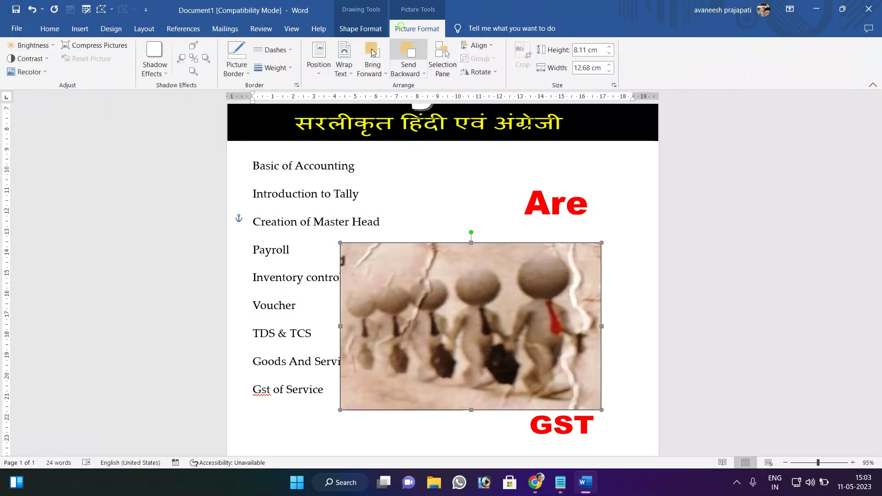
left_click(357, 28)
left_click(656, 75)
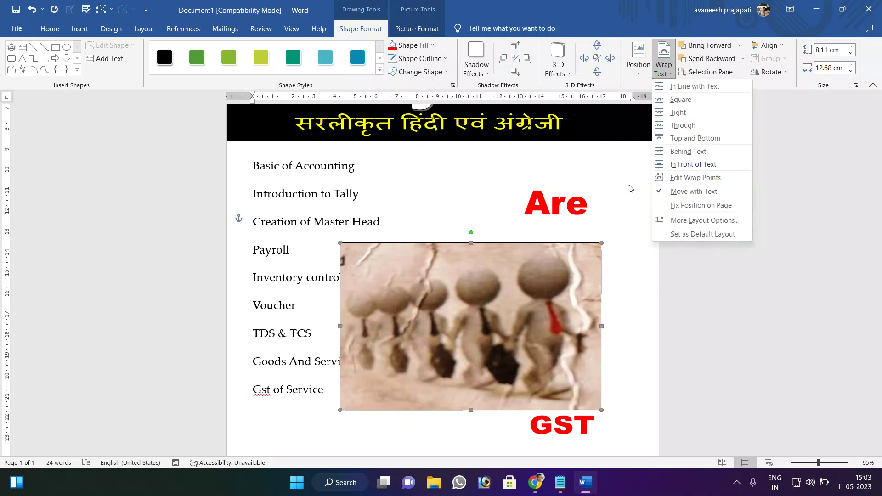
left_click(684, 152)
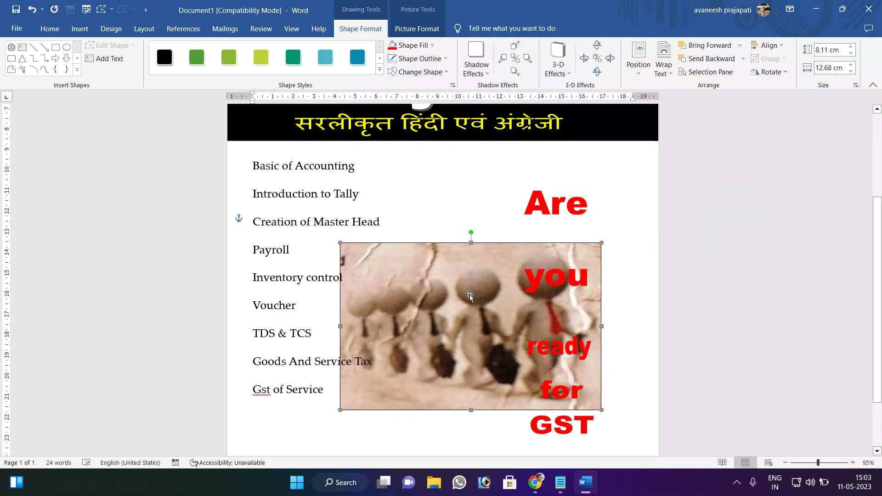
left_click_drag(470, 295, 440, 272)
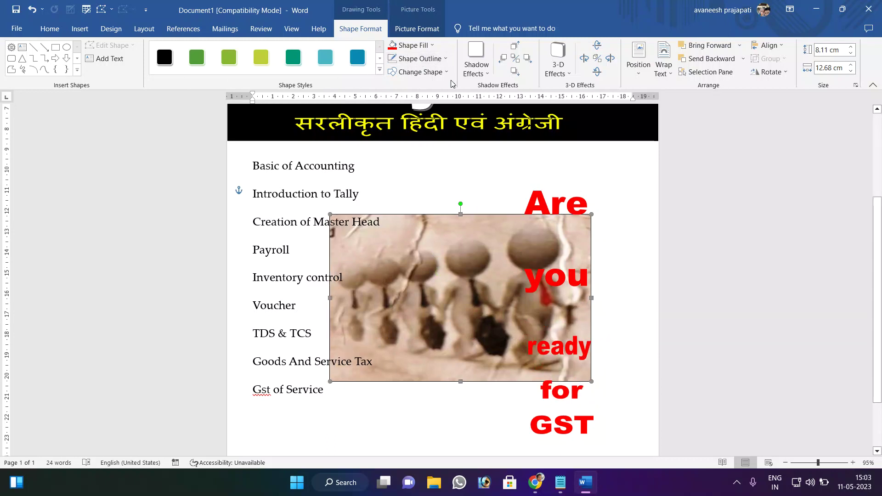
Step: Brighten the photo by 20% and remove its outline
left_click(421, 27)
left_click(43, 46)
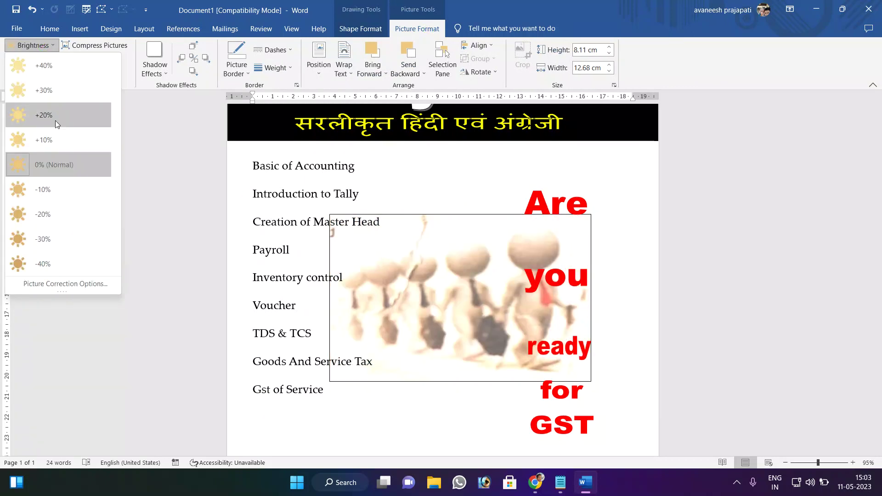
left_click(55, 121)
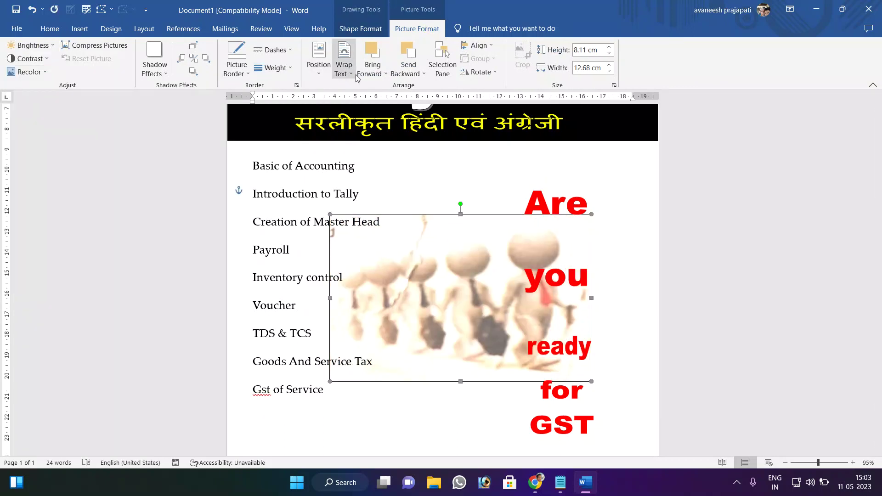
left_click(374, 30)
left_click(425, 59)
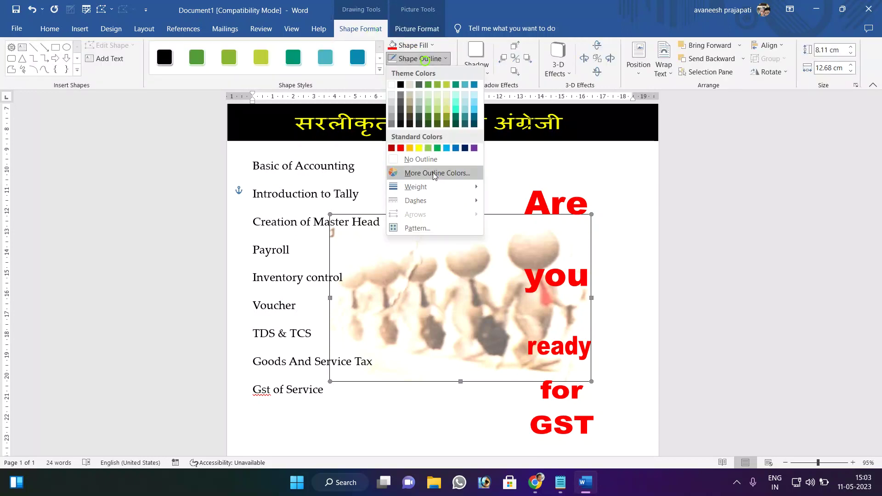
left_click(425, 158)
left_click(624, 283)
scroll(507, 354, "down", 1)
scroll(501, 353, "down", 1)
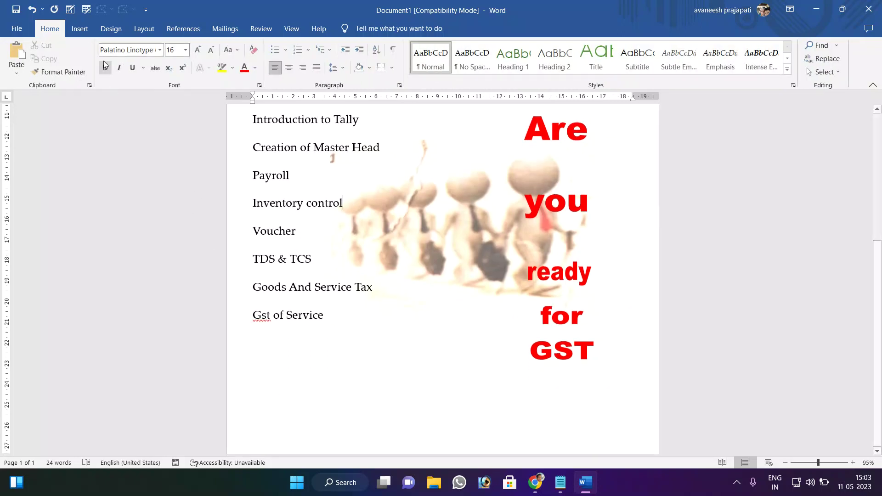
left_click(80, 28)
left_click(145, 73)
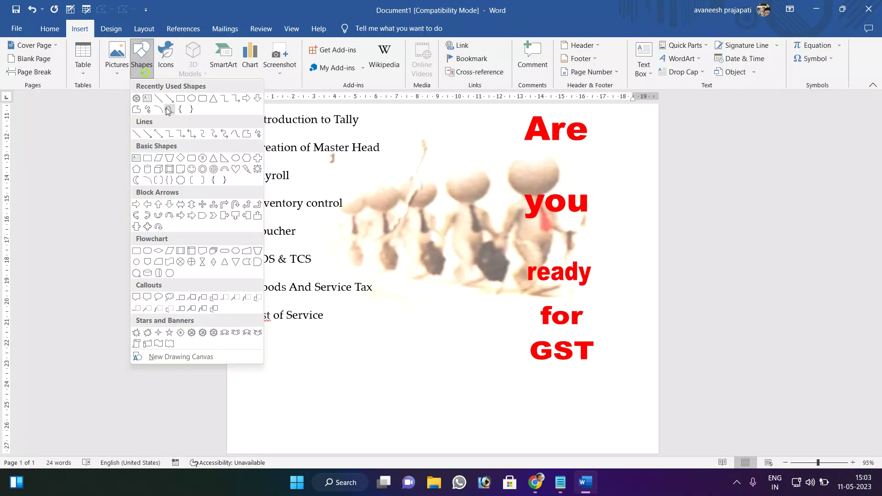
Step: Draw a thin rectangle bar across the page width below the course list
left_click(168, 109)
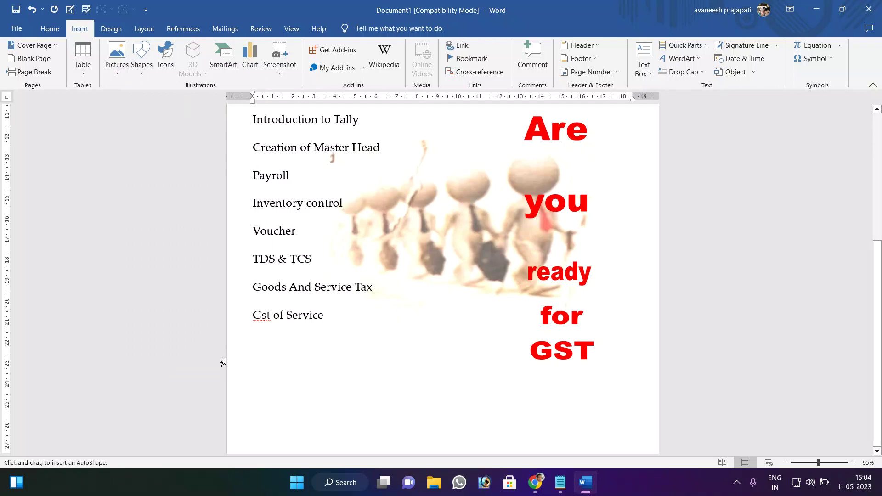
left_click_drag(227, 359, 657, 374)
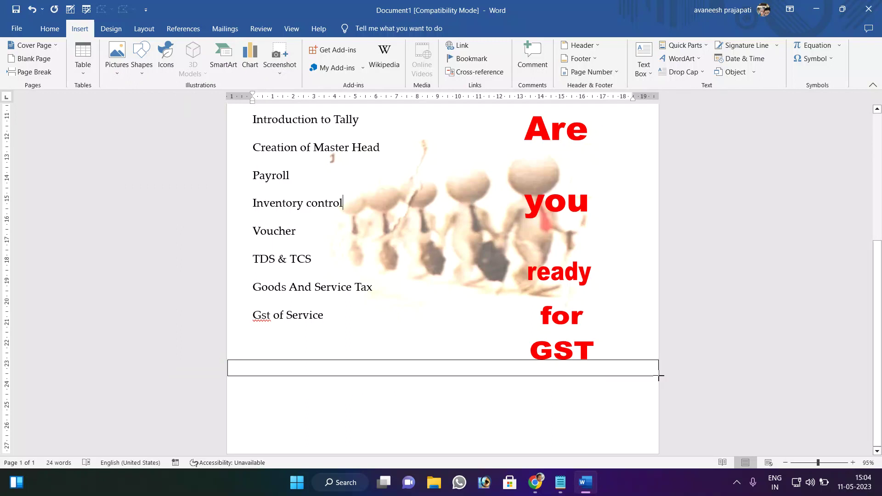
left_click_drag(657, 373, 655, 371)
left_click_drag(609, 395, 612, 395)
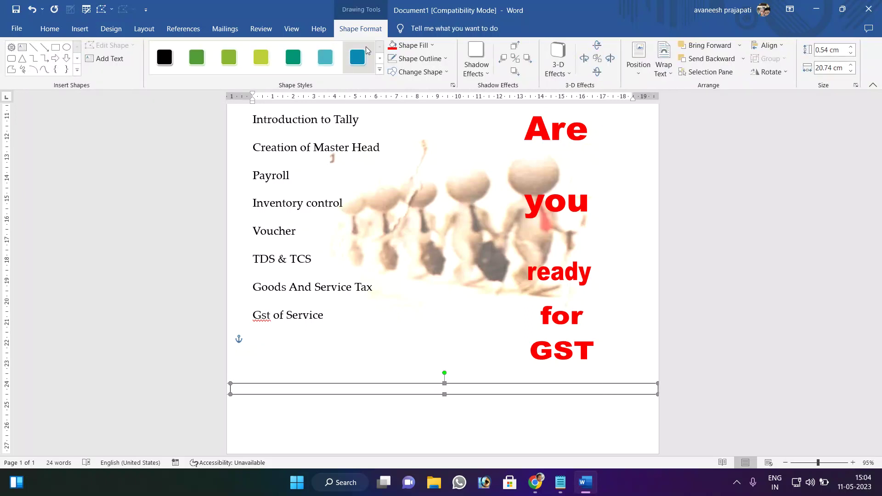
Step: Fill the bar with dark navy blue
left_click(415, 45)
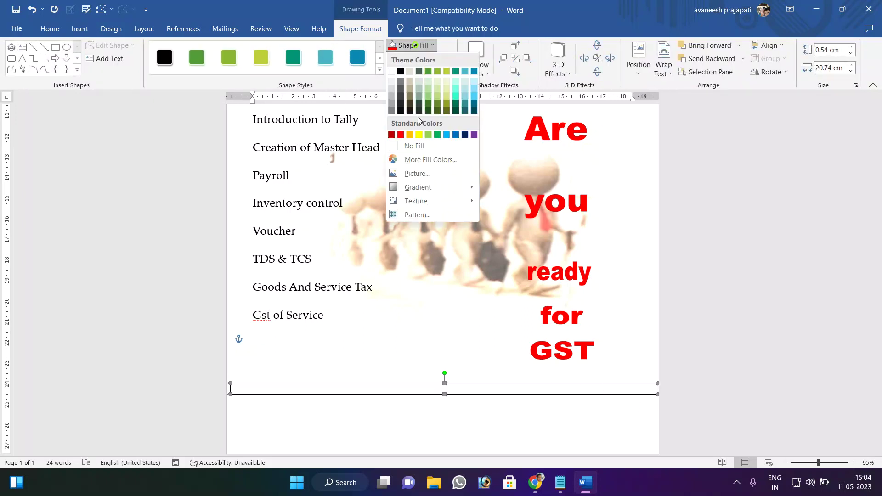
left_click(465, 135)
left_click(697, 285)
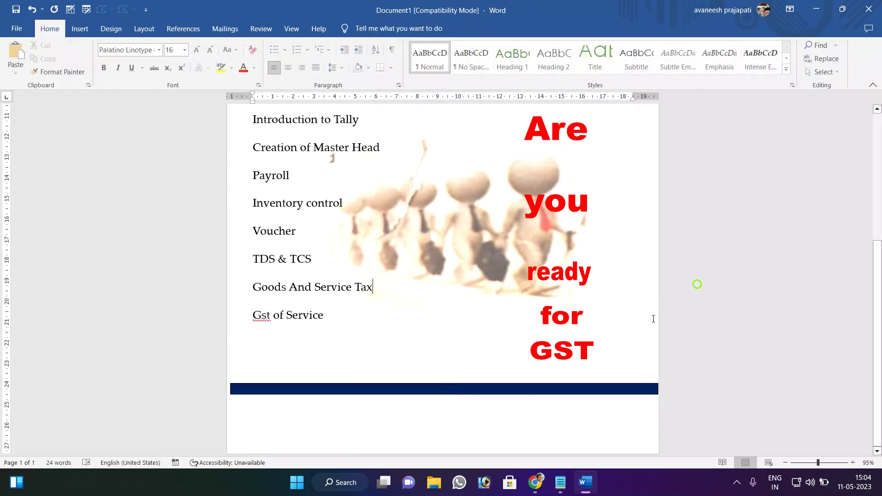
scroll(585, 392, "up", 3)
scroll(580, 397, "up", 2)
scroll(578, 399, "down", 1)
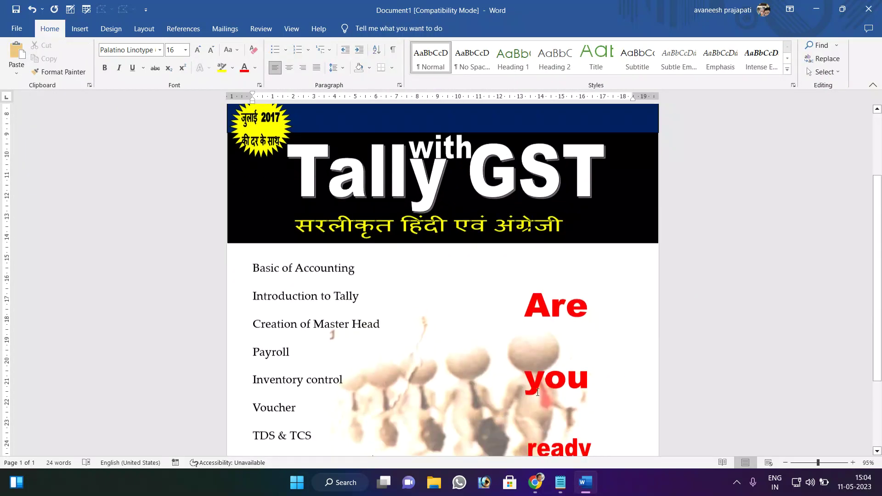
scroll(551, 395, "down", 2)
scroll(532, 390, "up", 1)
scroll(518, 342, "up", 2)
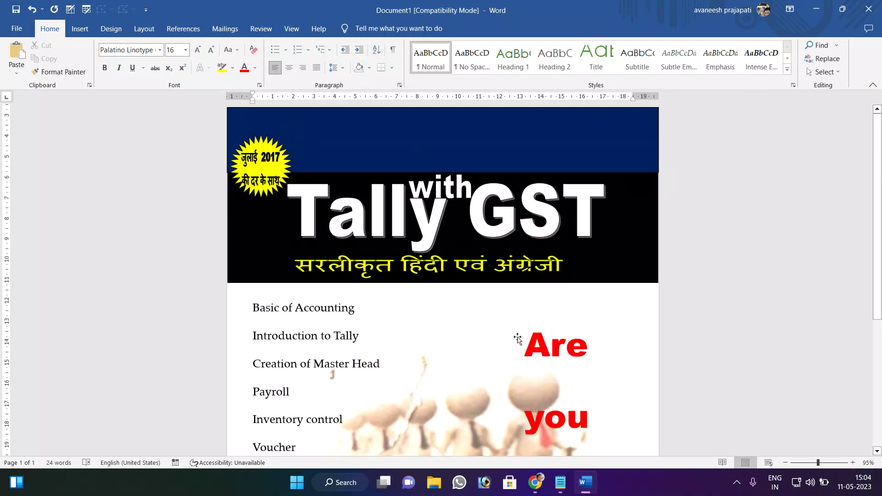
scroll(513, 340, "down", 5)
scroll(418, 328, "up", 3)
scroll(418, 324, "down", 3)
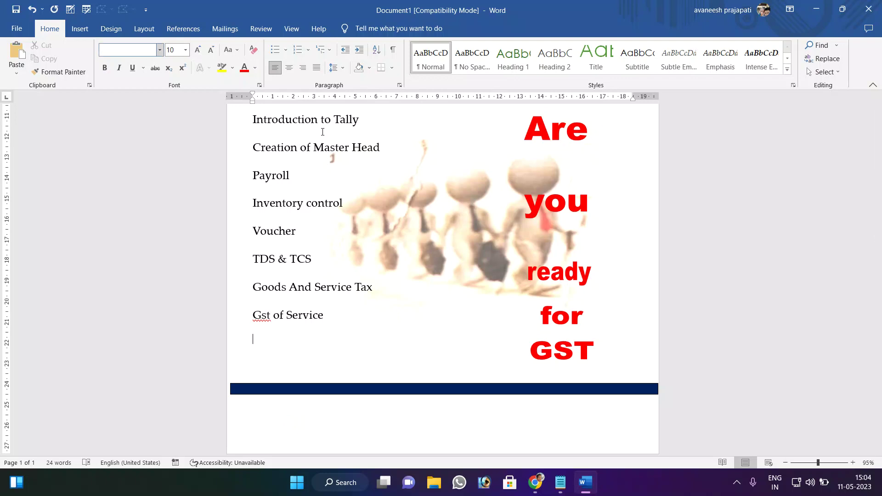
Step: Paste a copy of the 'Are' WordArt and move it just beneath the blue bar
left_click(547, 129)
scroll(537, 133, "up", 1)
key("ctrl+z")
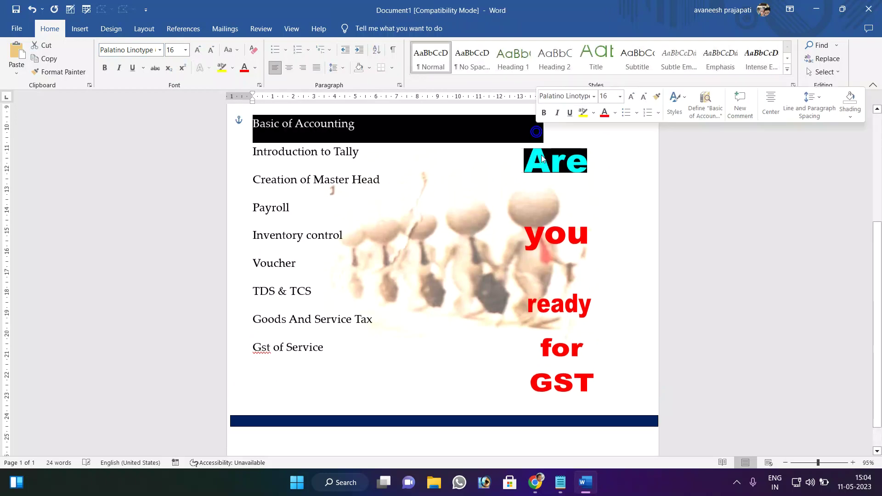
left_click(541, 156)
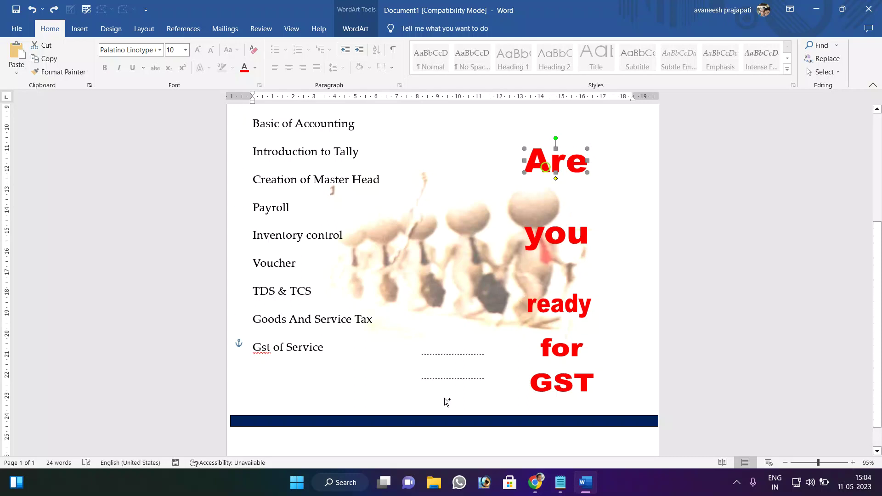
scroll(293, 446, "down", 1)
key("ctrl+v")
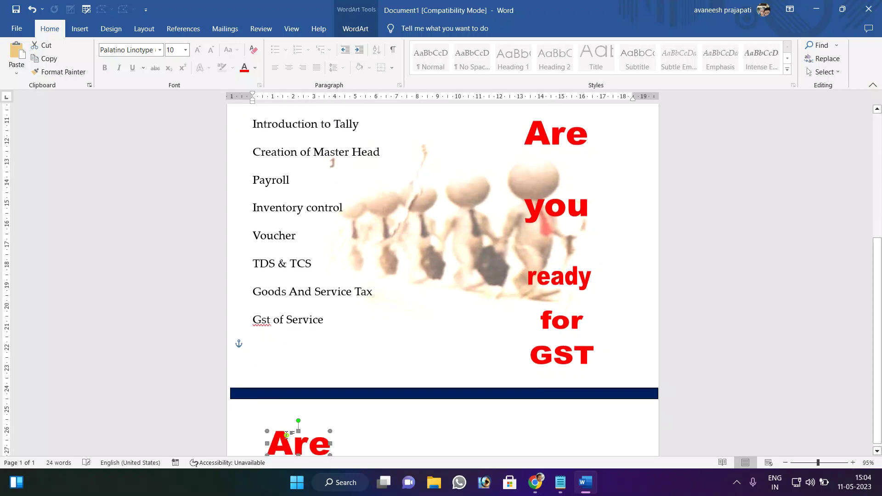
left_click(286, 435)
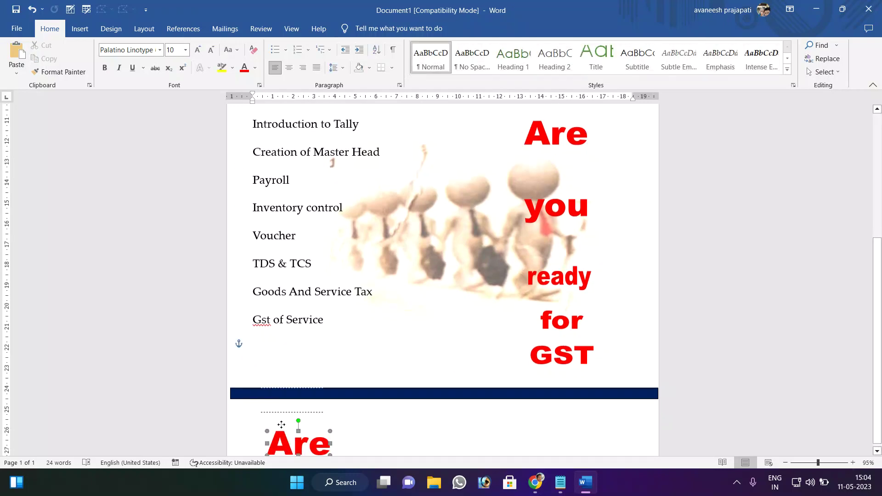
left_click_drag(286, 444, 280, 423)
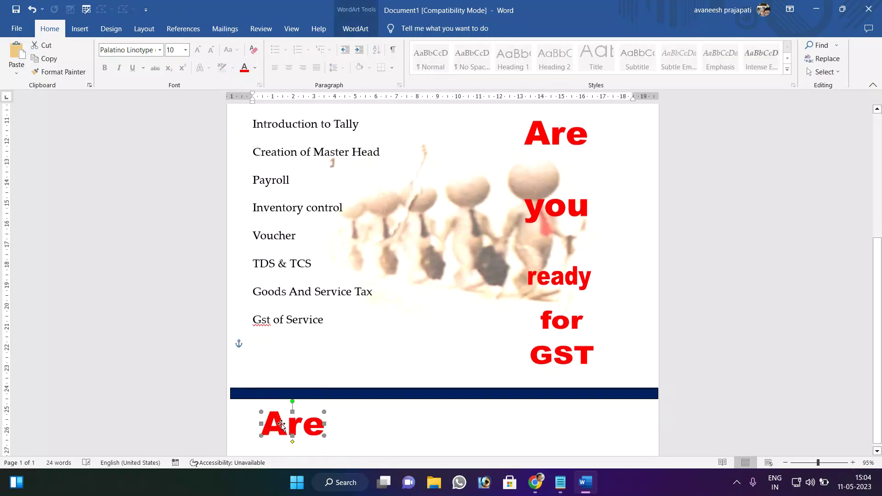
Step: Replace 'Are' in the copy with the Hindi words 'कौसल विकास' using Hindi input
left_click(355, 31)
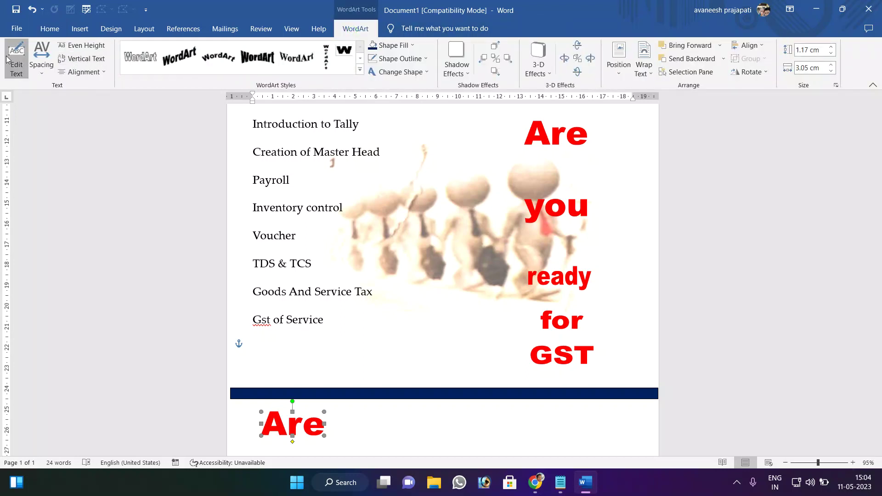
left_click(16, 59)
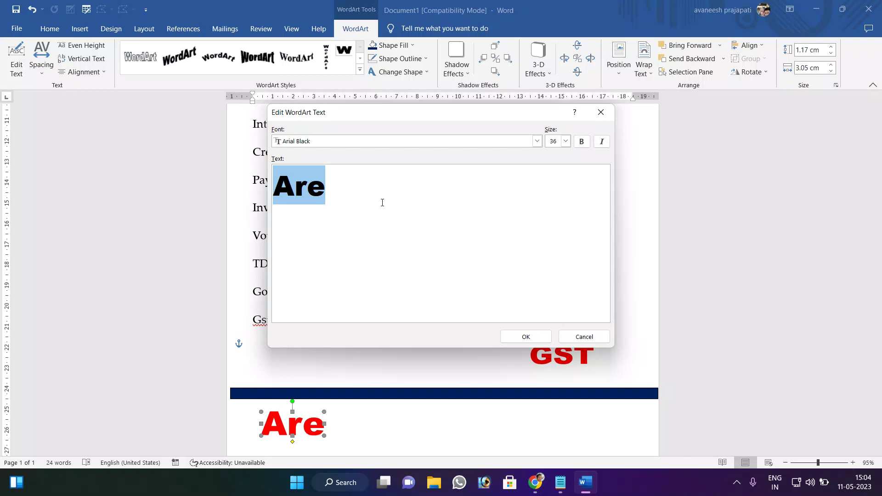
key("BackSpace")
key("super+space")
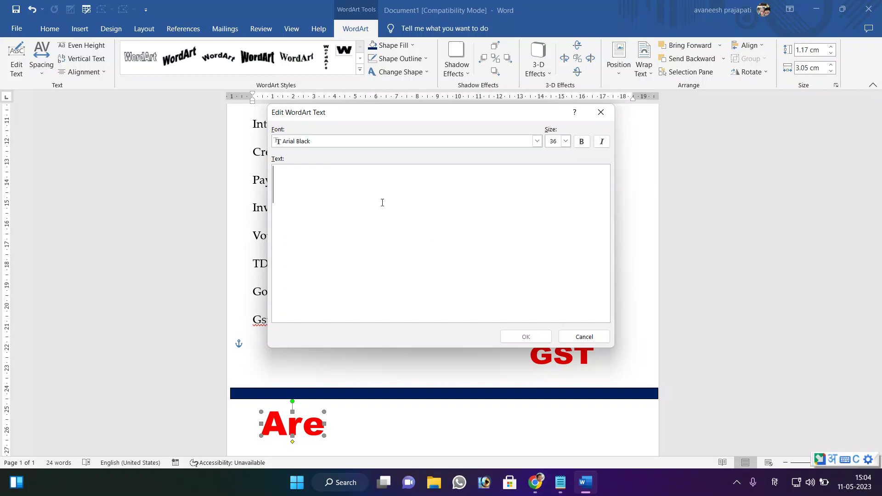
type("kausal")
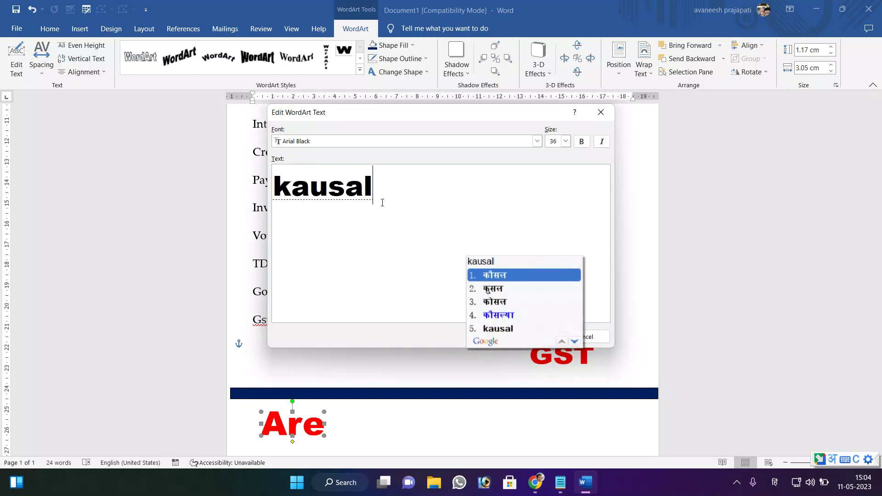
key("space")
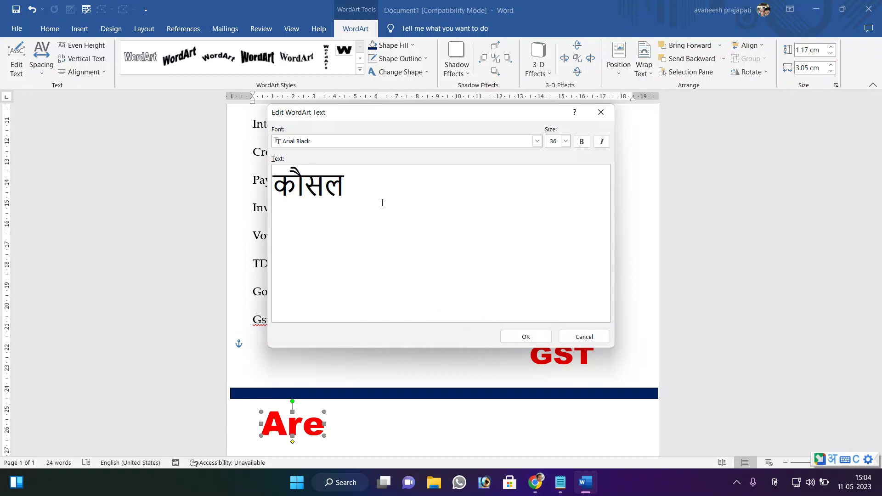
type(" vikas")
key("space")
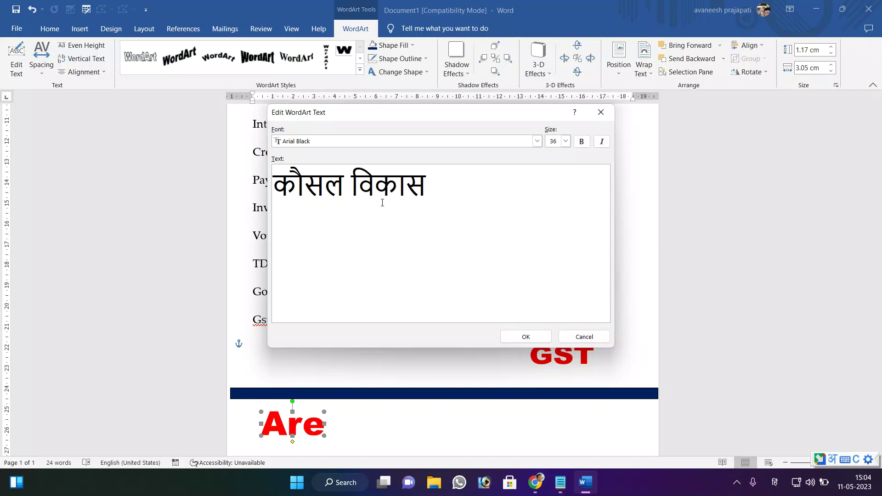
Step: Complete the caption with 'प्रसिक्षण एवं PMJVY हेतु उपयोगी', keeping PMJVY in English, and confirm
type("prasiks")
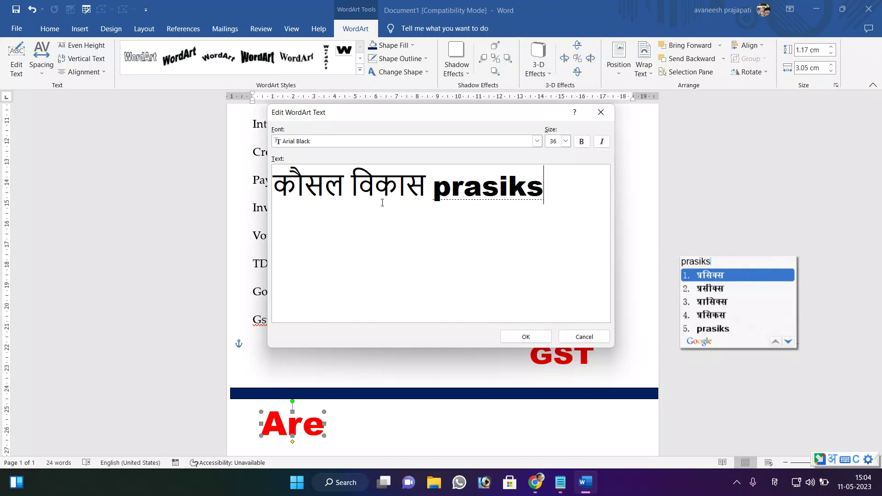
type("han")
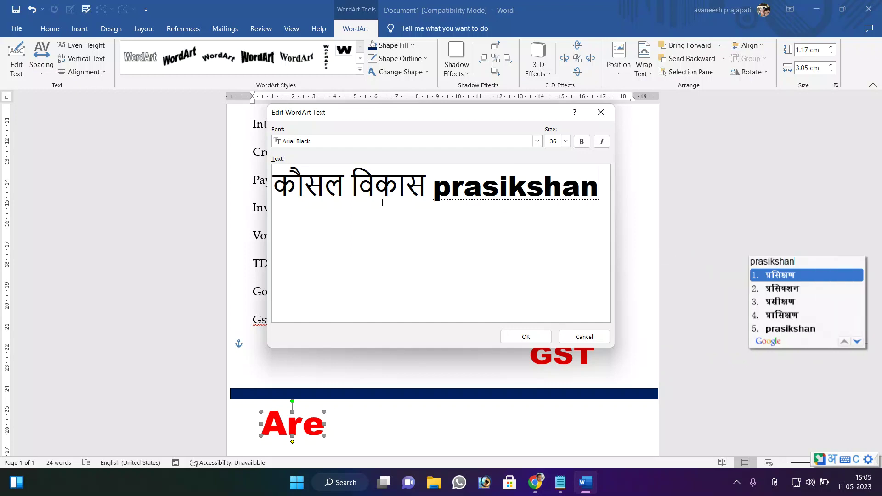
key("space")
type("ev")
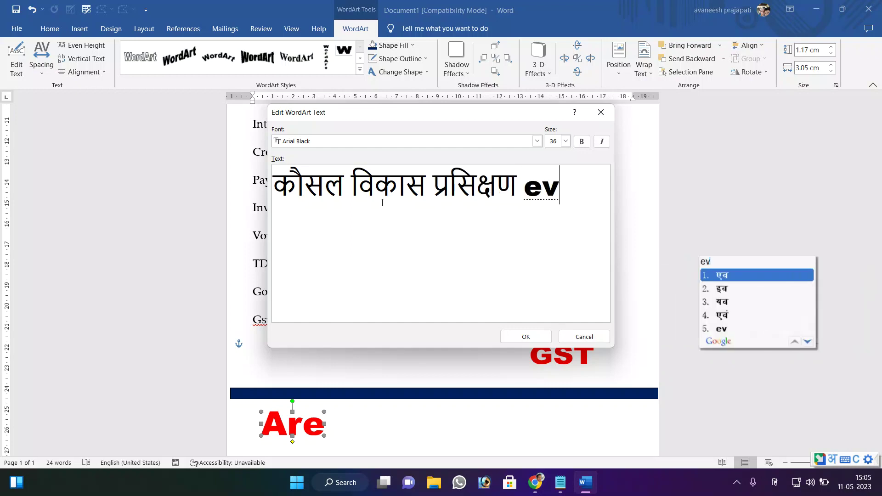
type("m")
key("space")
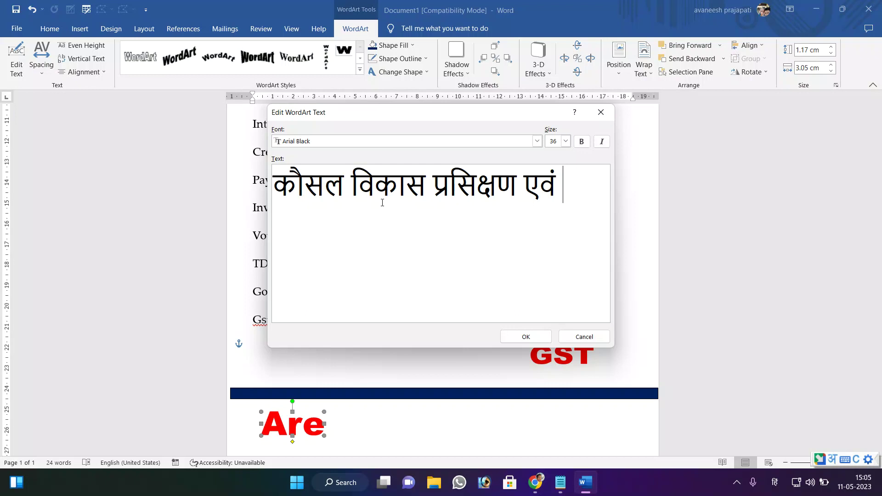
type("P")
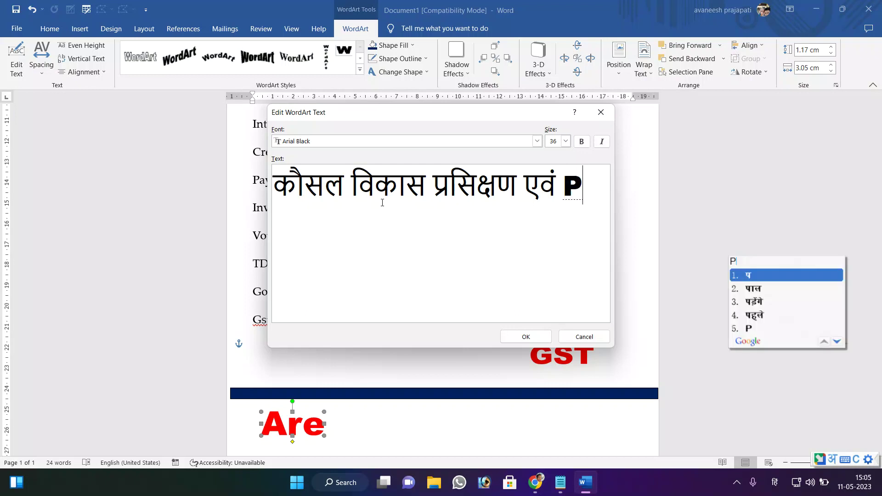
type("M")
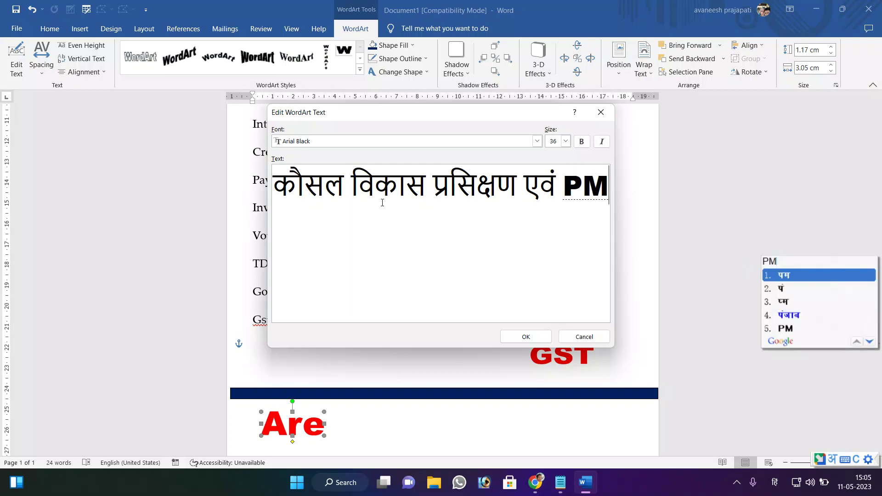
type("JVY")
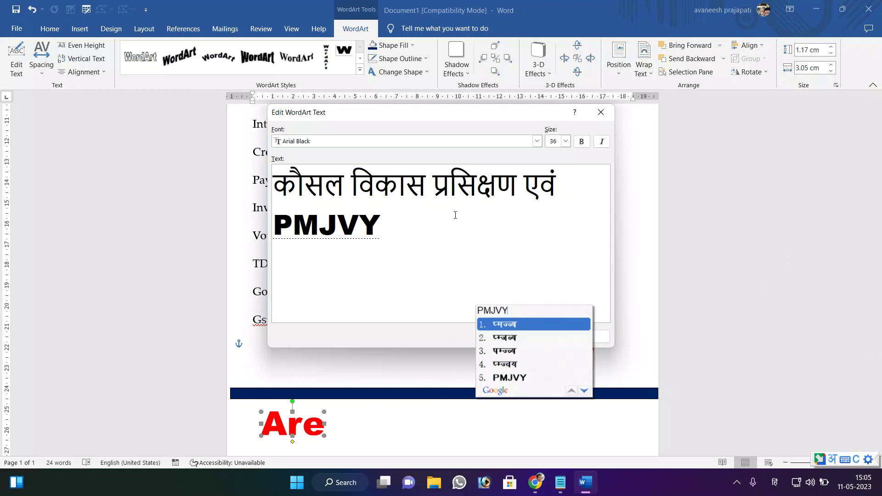
left_click(508, 378)
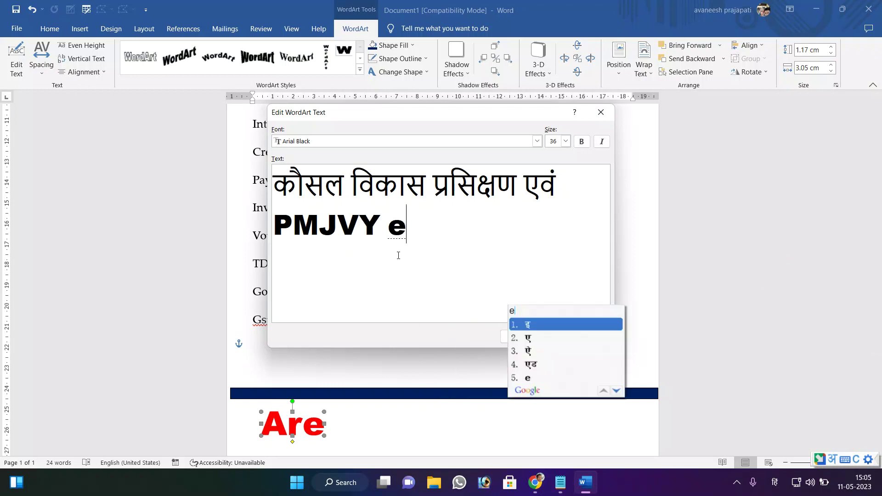
type("hetu")
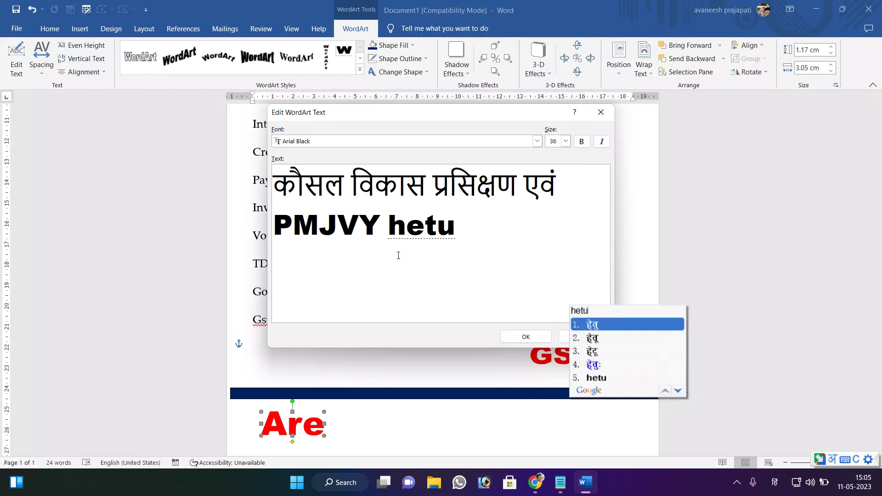
key("space")
type("upayogi")
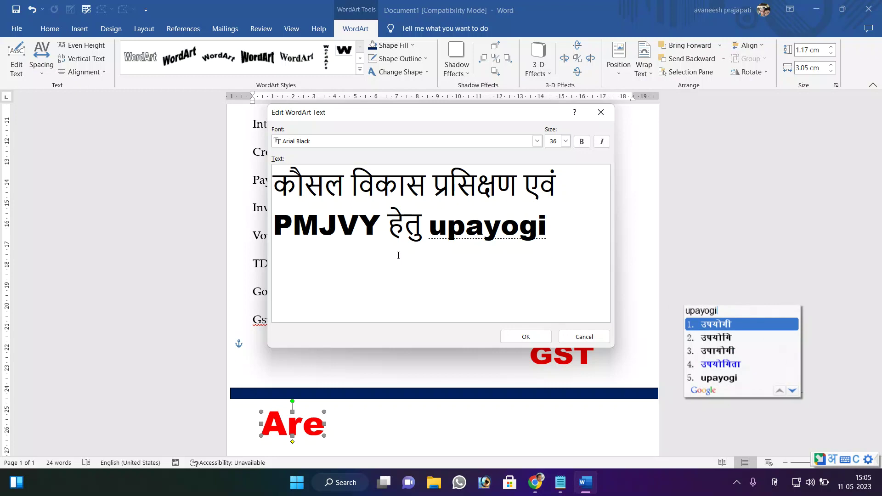
key("space")
left_click(523, 337)
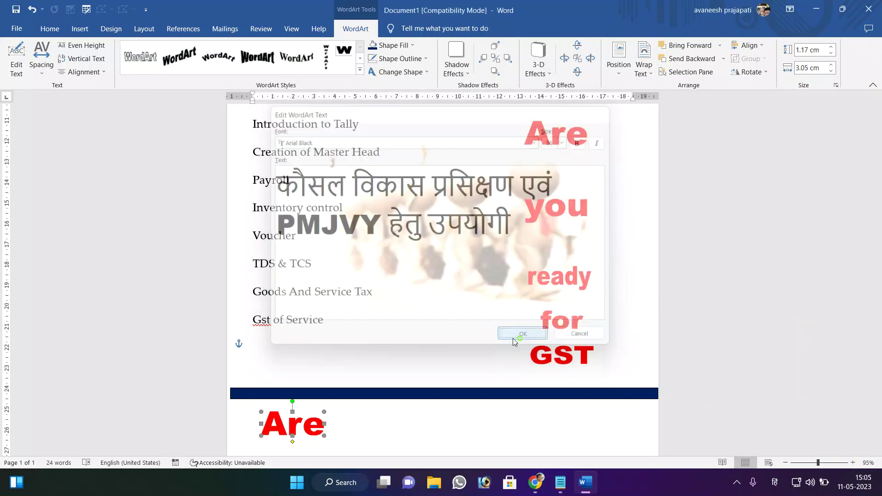
Step: Widen the Hindi caption WordArt across the page to about 16.82 cm
left_click_drag(324, 436, 591, 448)
left_click_drag(608, 448, 606, 449)
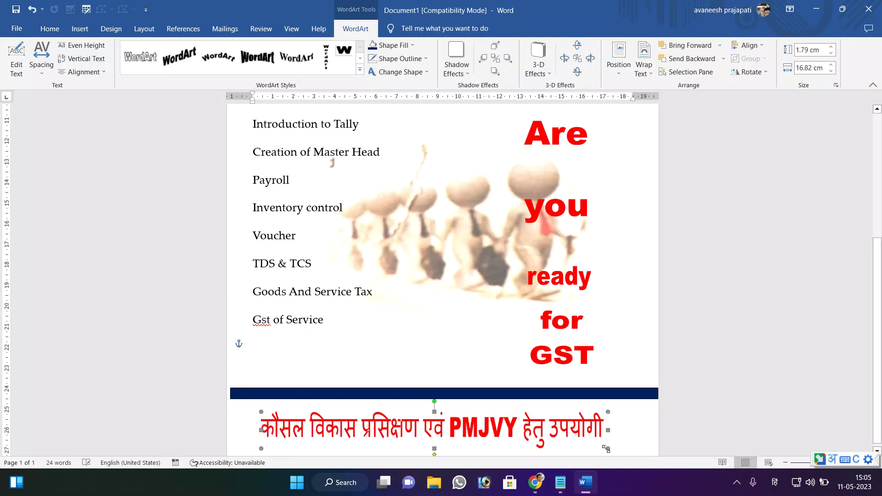
scroll(623, 424, "down", 1)
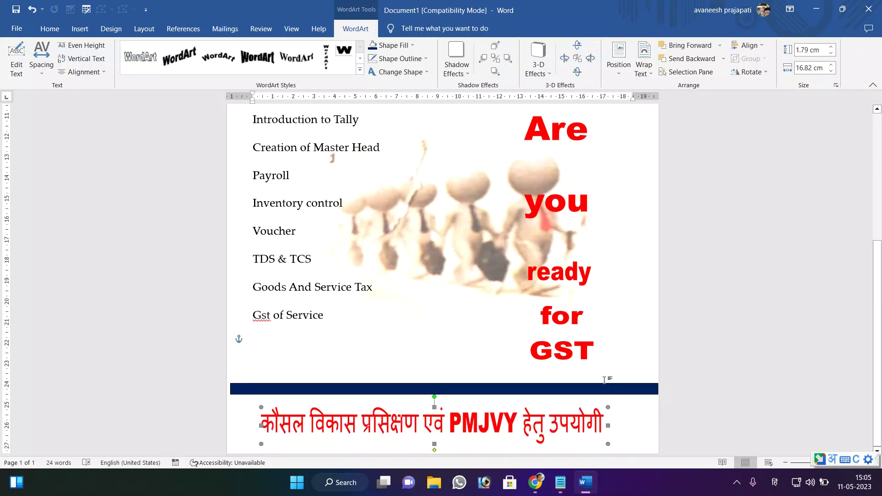
Step: Change the caption's fill from red to black
left_click(392, 45)
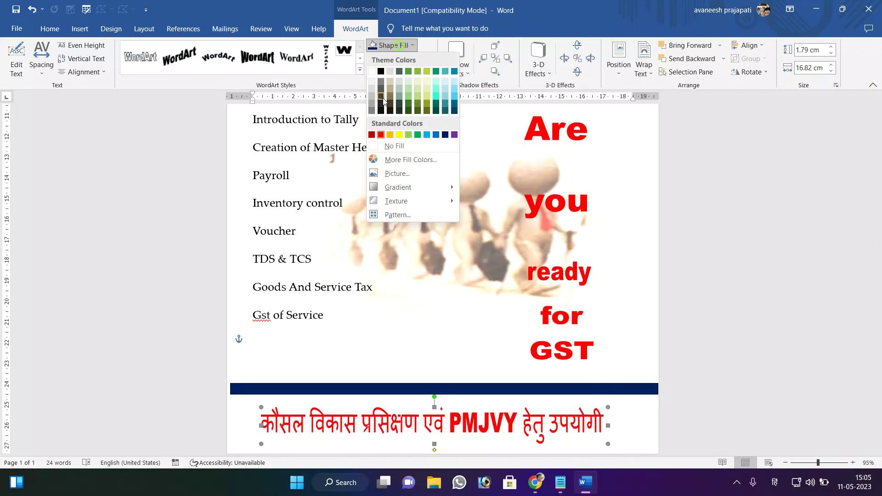
left_click(381, 72)
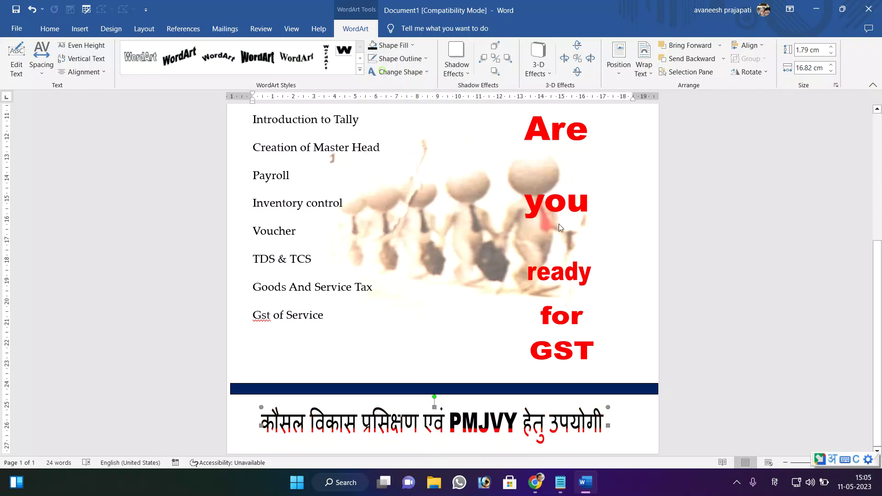
left_click(688, 278)
scroll(641, 297, "up", 5)
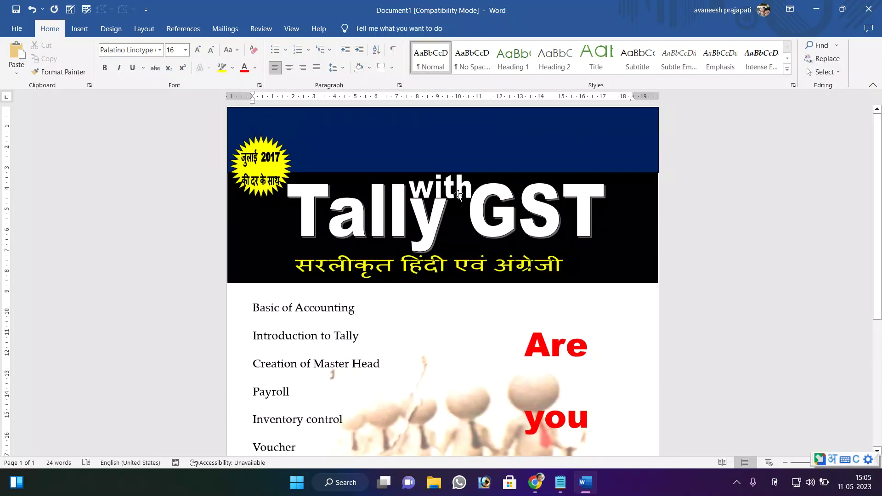
left_click(80, 28)
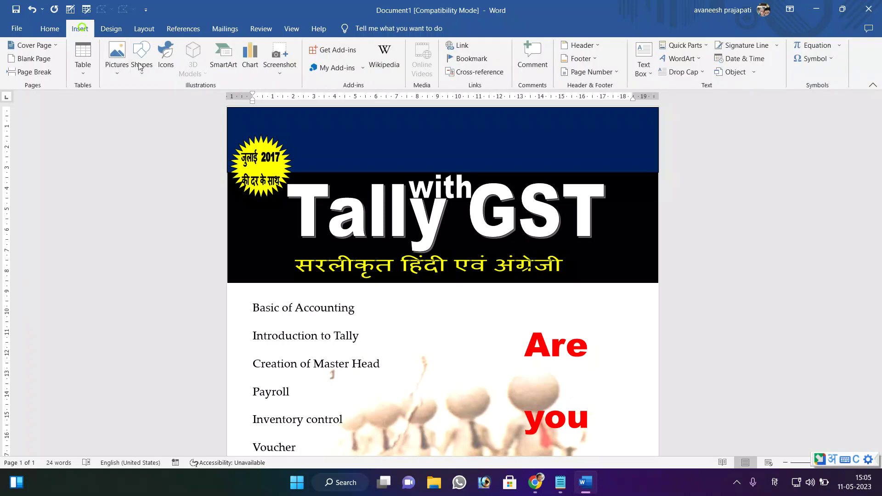
Step: Draw a rounded rectangle bar in the header's top-right corner and fill it red
left_click(142, 55)
left_click(197, 100)
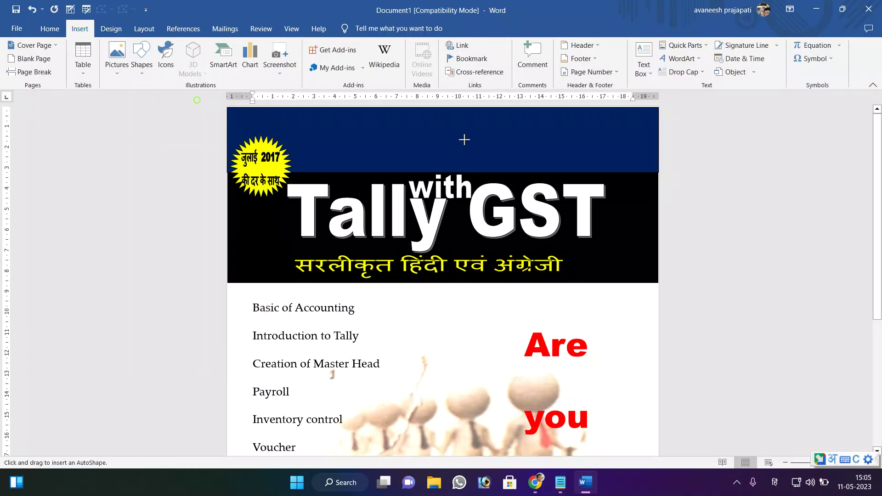
left_click_drag(539, 146, 651, 169)
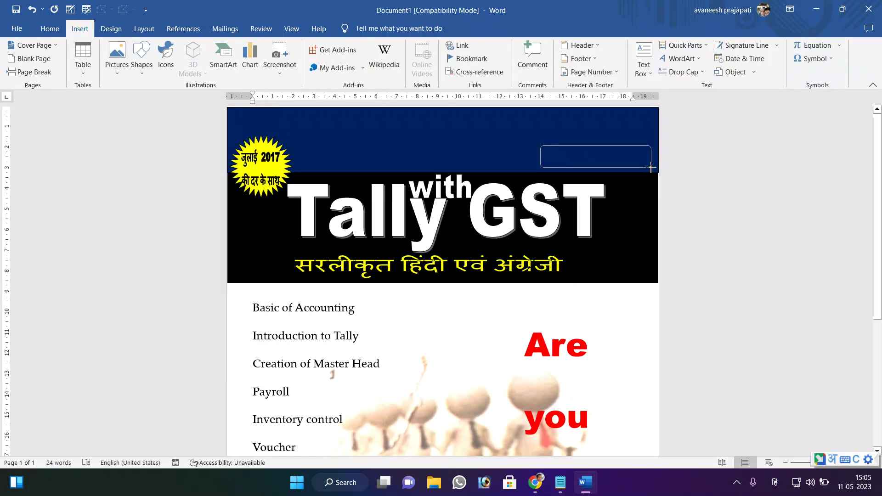
left_click_drag(590, 173, 575, 151)
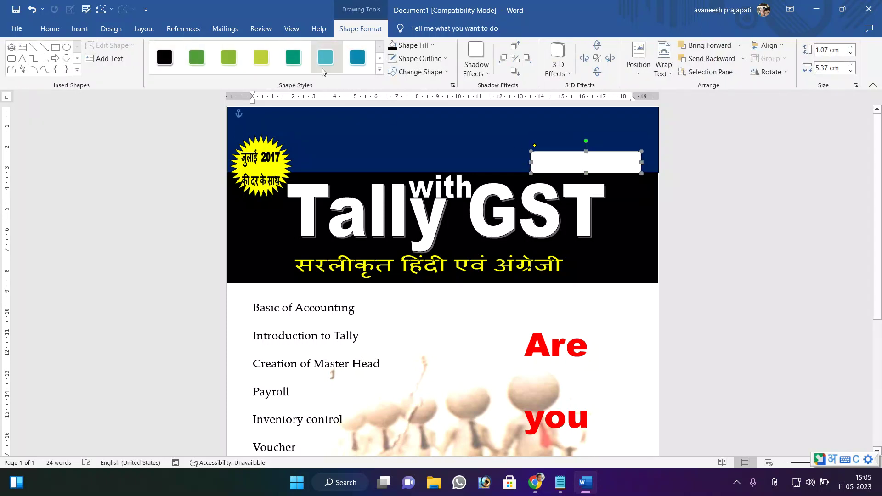
left_click(432, 45)
left_click(400, 134)
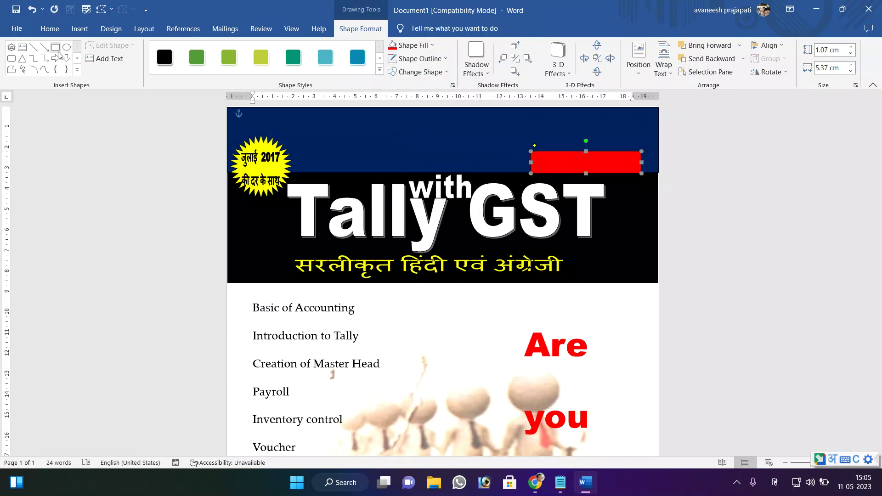
Step: Draw a small white circle and nudge it onto the red bar's left end
left_click(67, 47)
left_click_drag(541, 156, 549, 188)
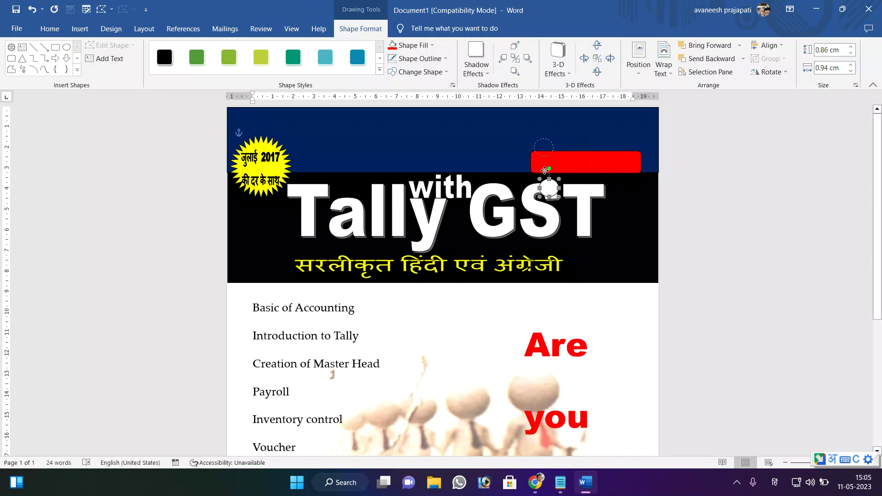
left_click_drag(542, 174, 543, 181)
key("ctrl+z")
key("Up")
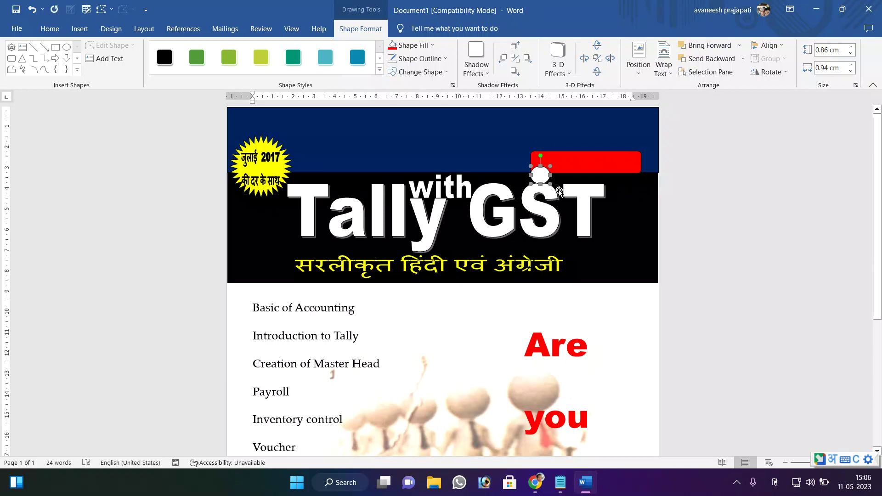
key("Up")
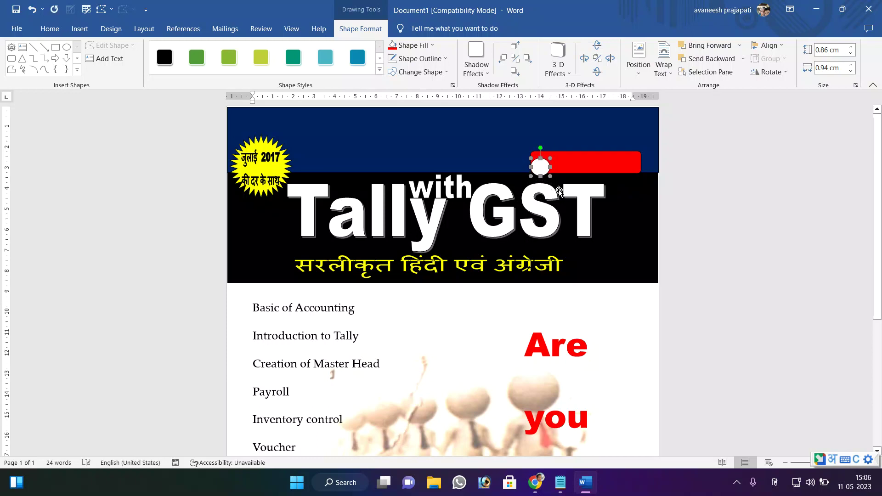
key("Up")
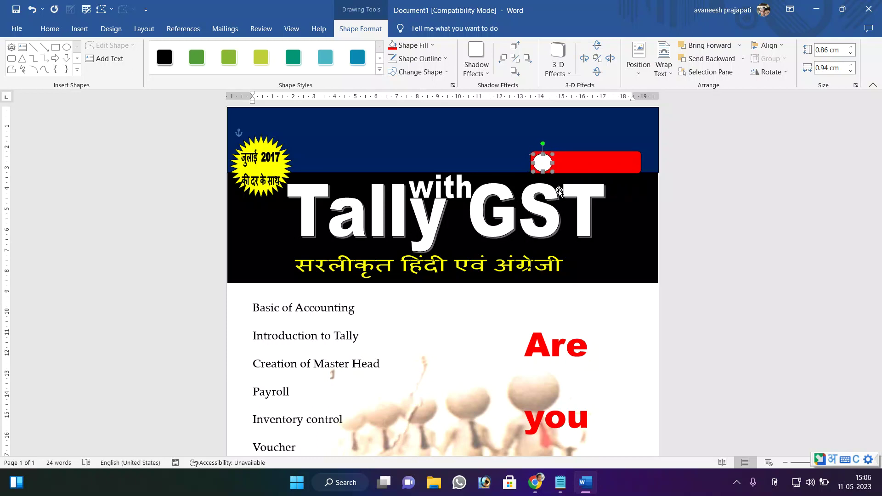
left_click(703, 214)
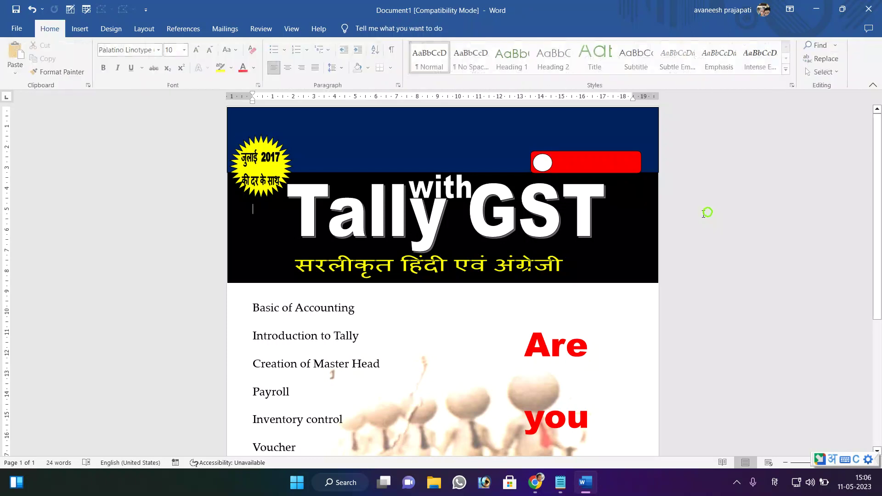